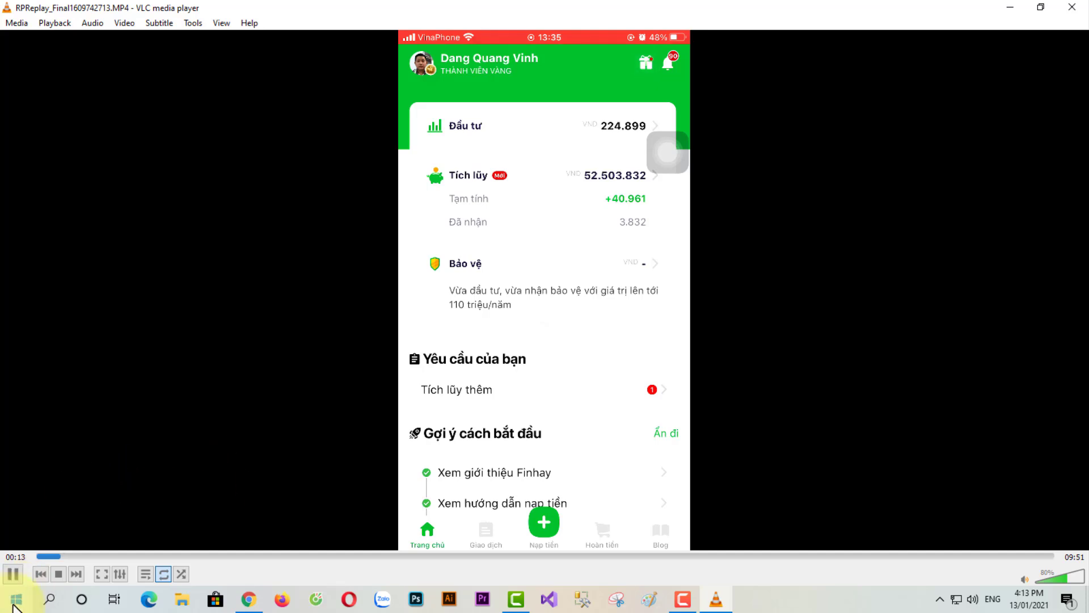
Step: Pause the phone screen recording and close VLC media player
{"action": "left_click", "coordinate": [13, 574]}
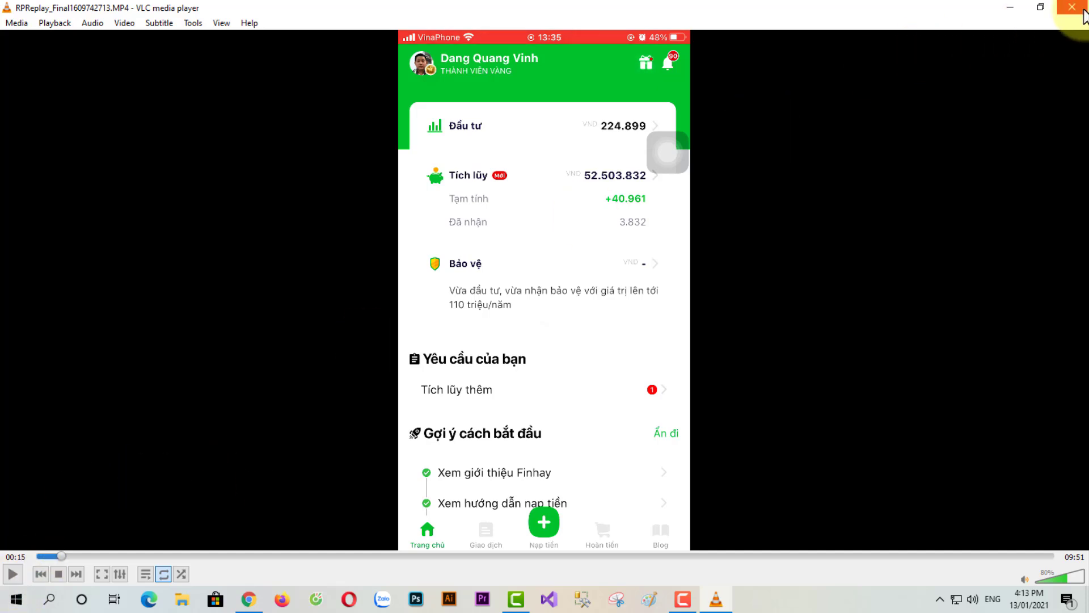
{"action": "left_click", "coordinate": [1071, 6]}
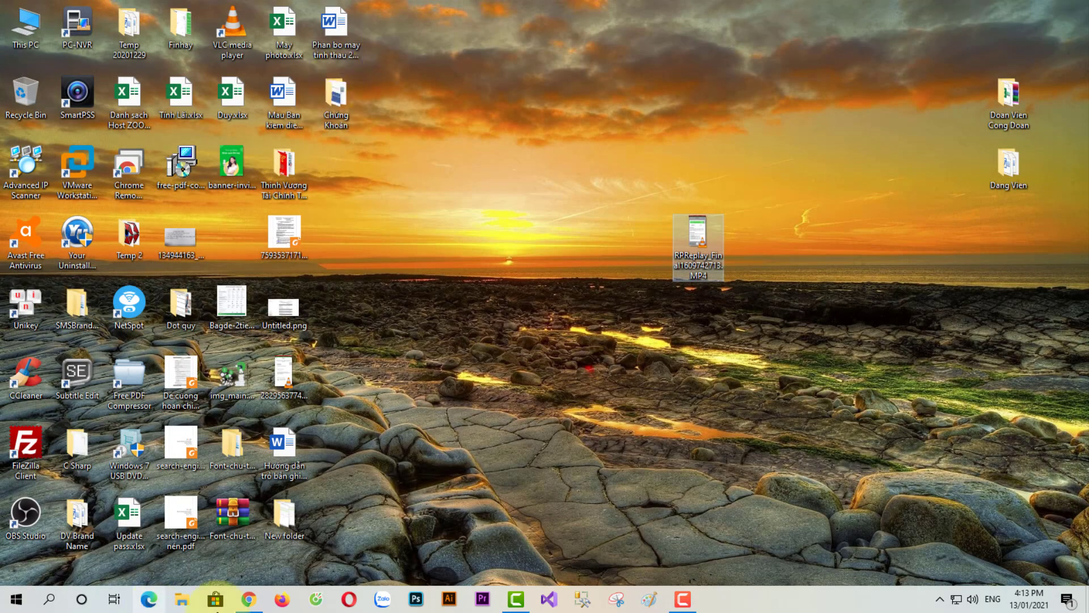
Step: Switch to Chrome, open the Messenger video's details in YouTube Studio and highlight the #Shorts hashtag at the end of the description's first line
{"action": "left_click", "coordinate": [249, 599]}
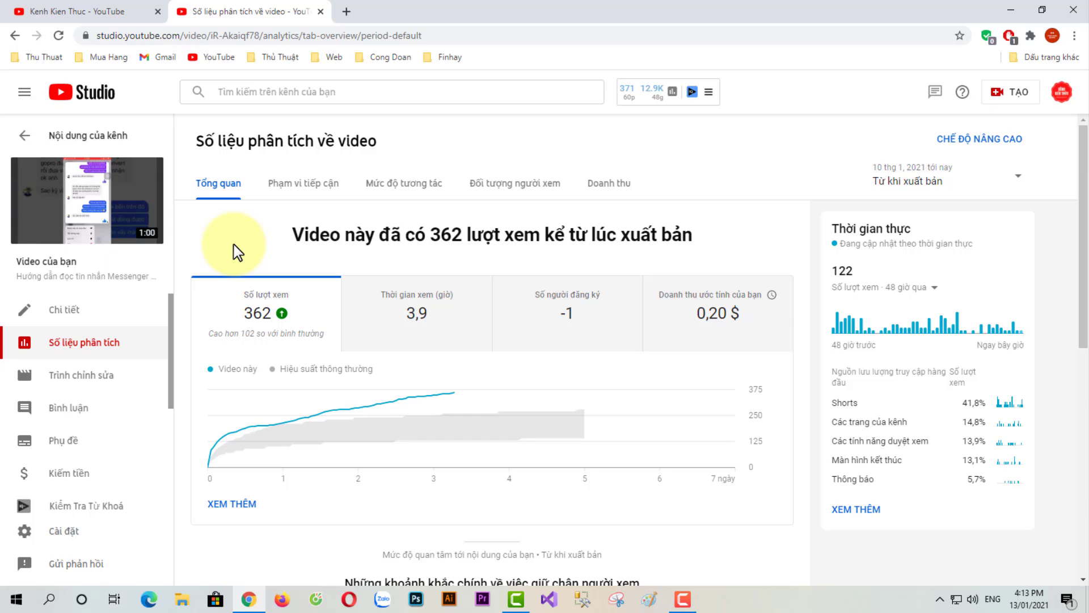
{"action": "left_click", "coordinate": [68, 319]}
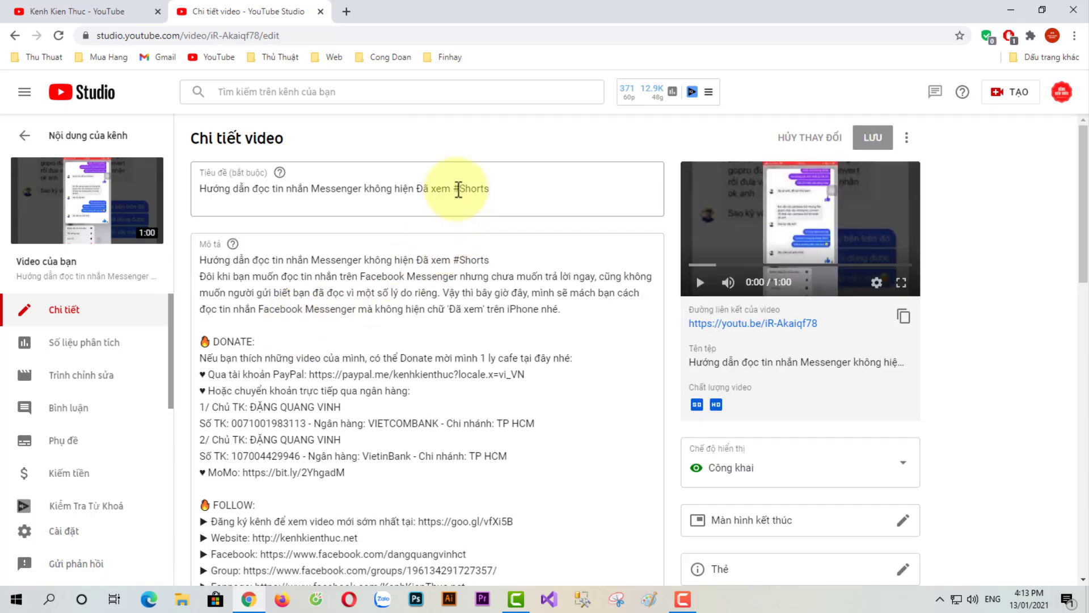
{"action": "left_click_drag", "start_coordinate": [454, 189], "coordinate": [493, 258]}
{"action": "left_click", "coordinate": [433, 260]}
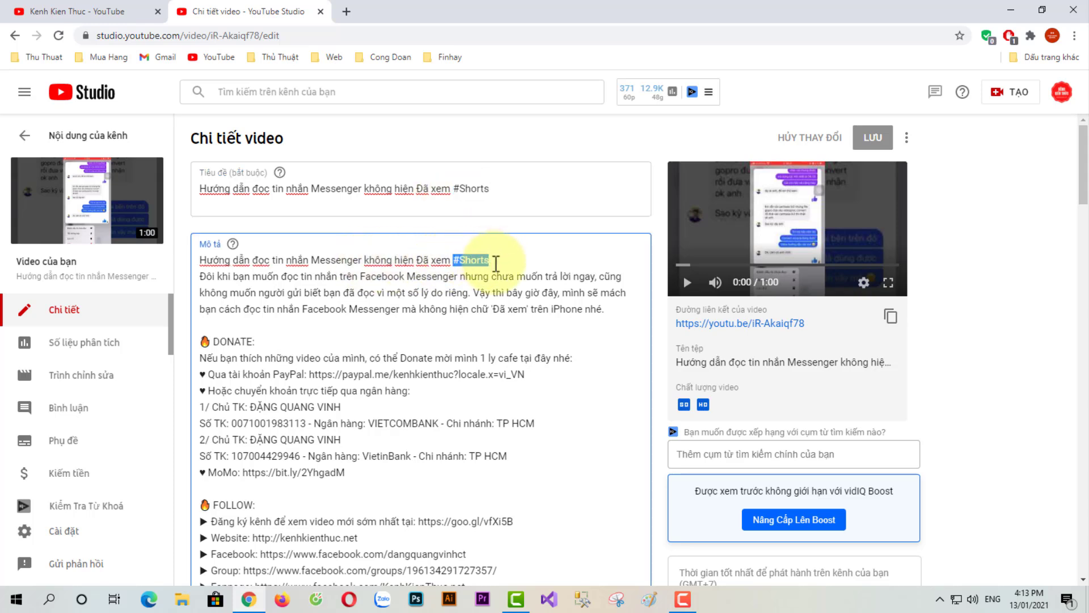
{"action": "left_click", "coordinate": [496, 262]}
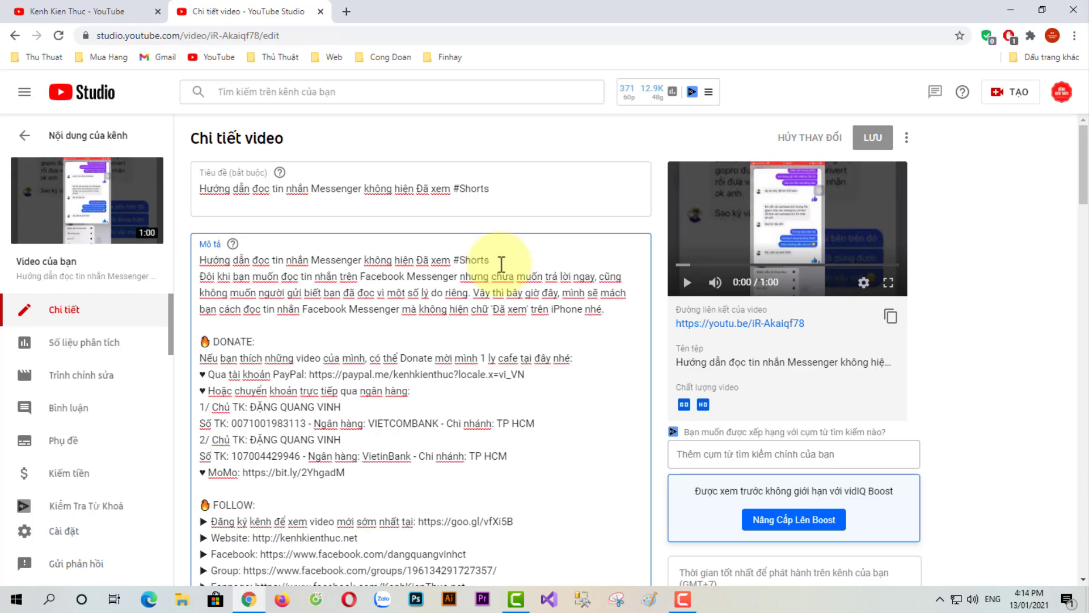
{"action": "left_click_drag", "start_coordinate": [492, 260], "coordinate": [453, 258]}
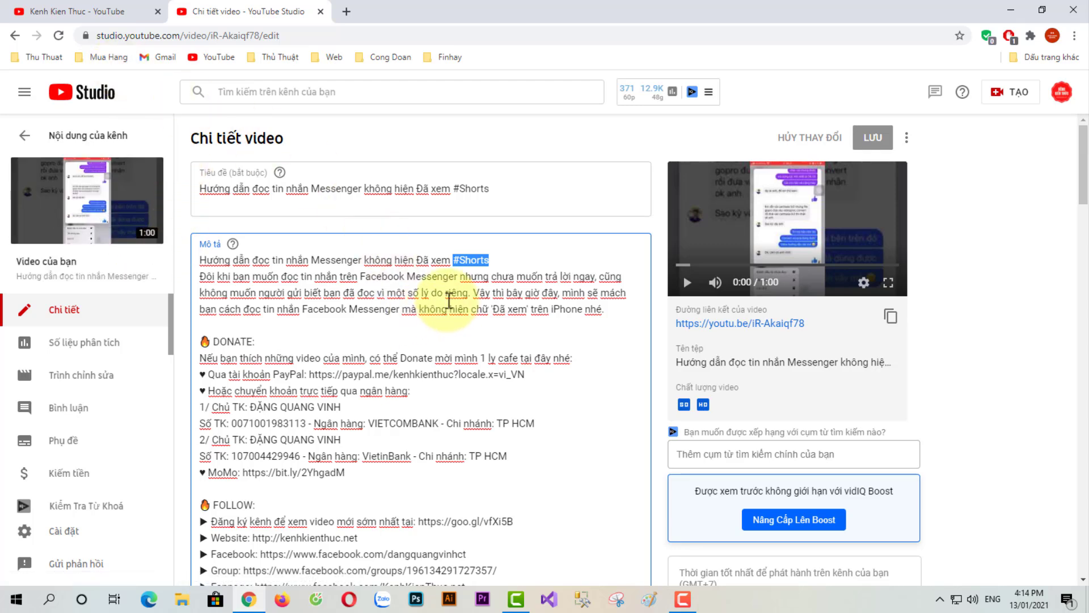
Step: Switch to Camtasia and apply custom canvas dimensions of 1080 width by 1920 height to the project
{"action": "left_click", "coordinate": [515, 600]}
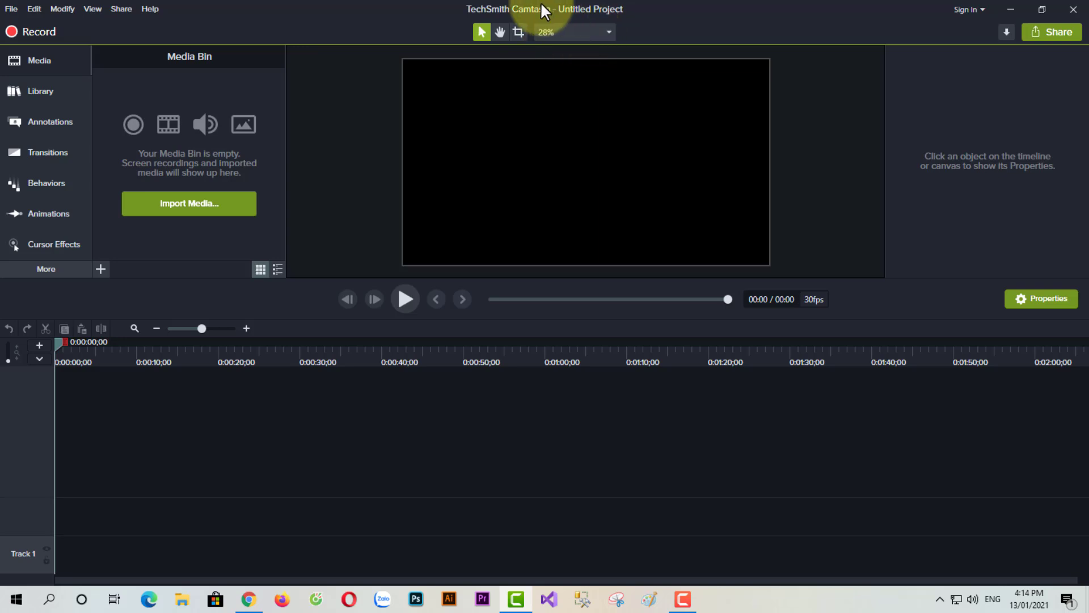
{"action": "left_click", "coordinate": [609, 29]}
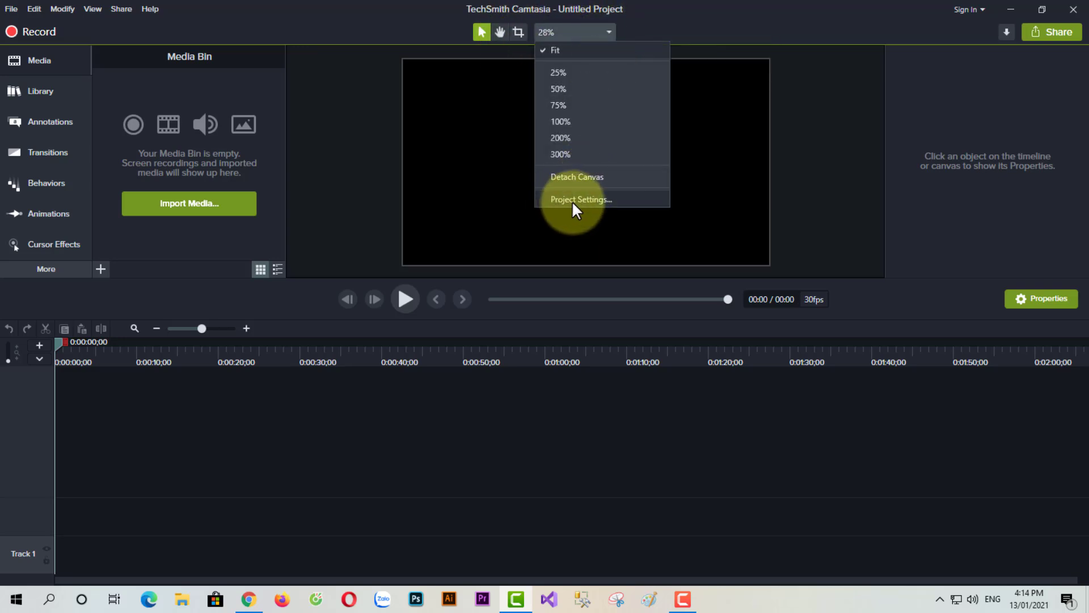
{"action": "left_click", "coordinate": [612, 199]}
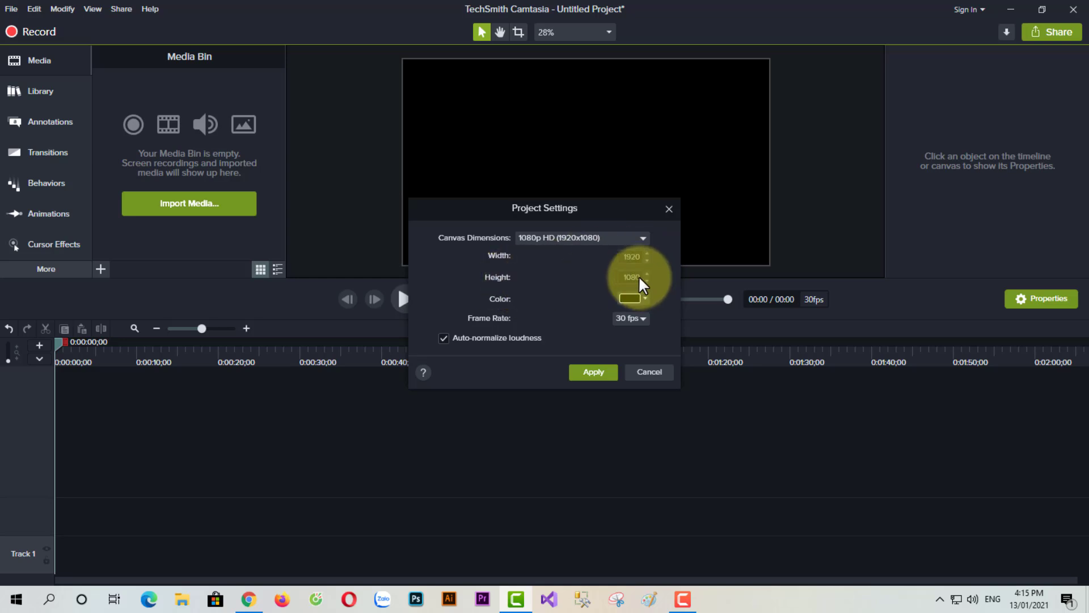
{"action": "left_click", "coordinate": [603, 237]}
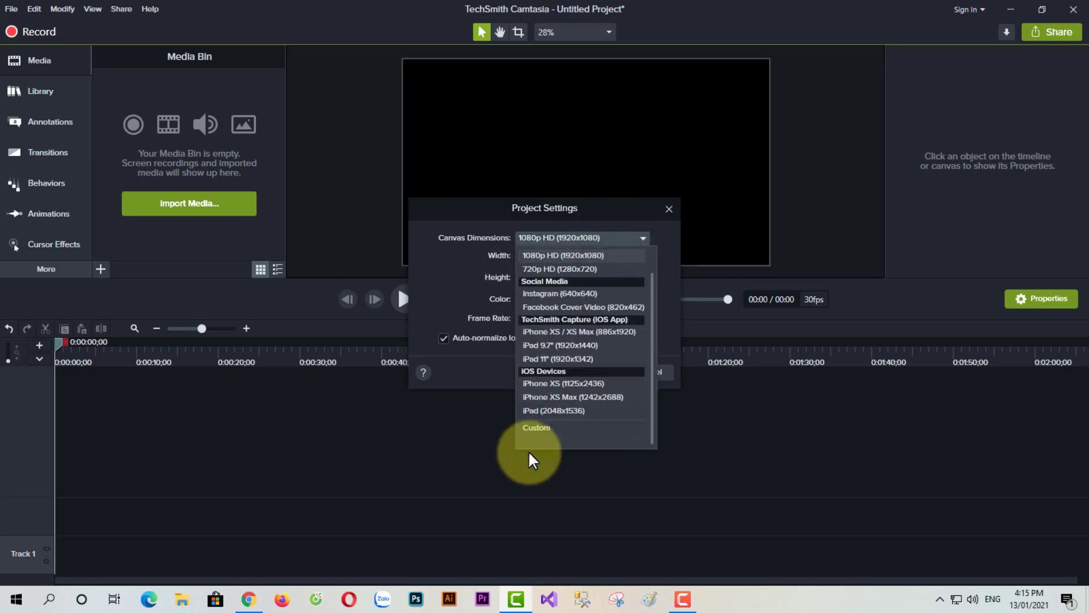
{"action": "left_click", "coordinate": [553, 429]}
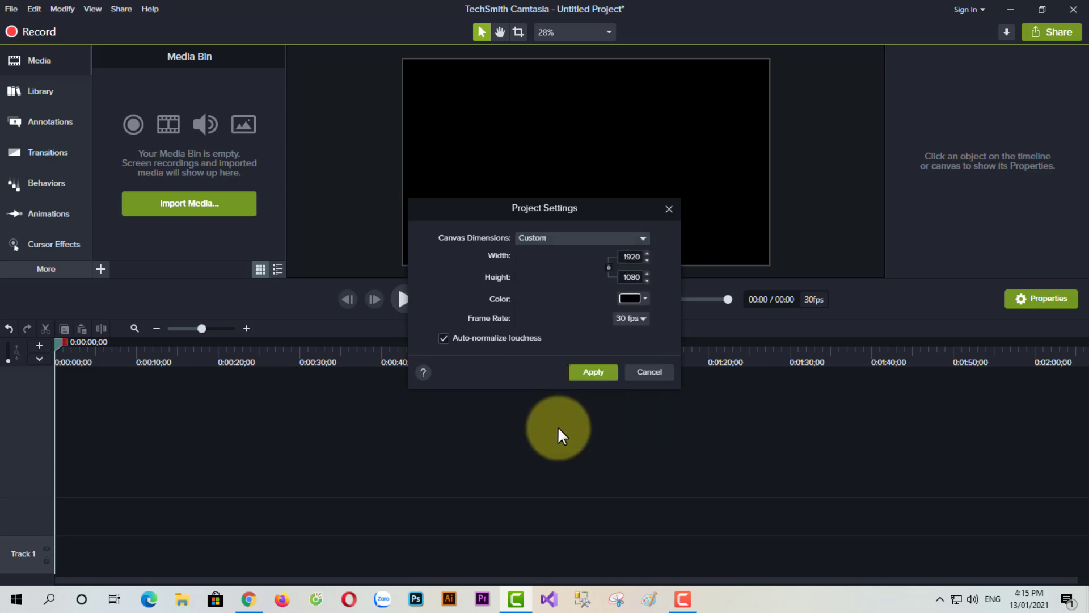
{"action": "left_click", "coordinate": [628, 277]}
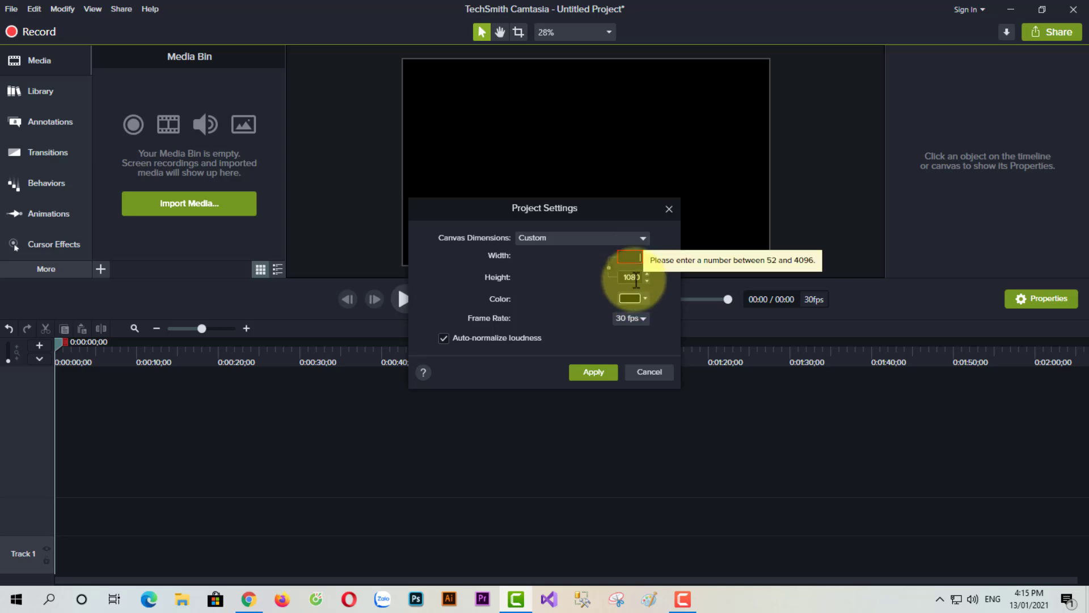
{"action": "double_click", "coordinate": [624, 277]}
{"action": "type", "text": "1920"}
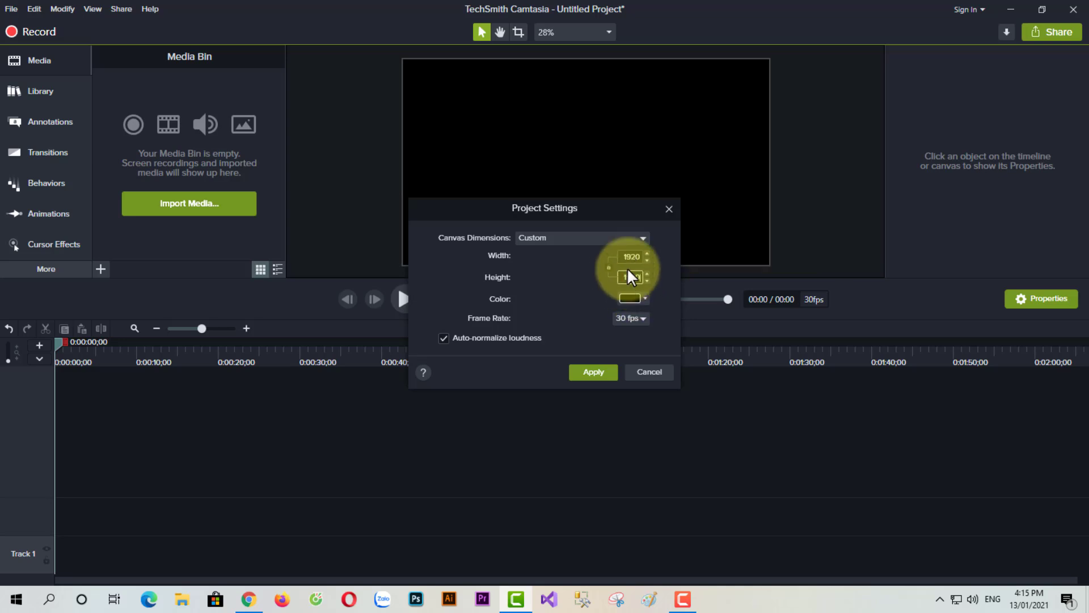
{"action": "key", "text": "Tab"}
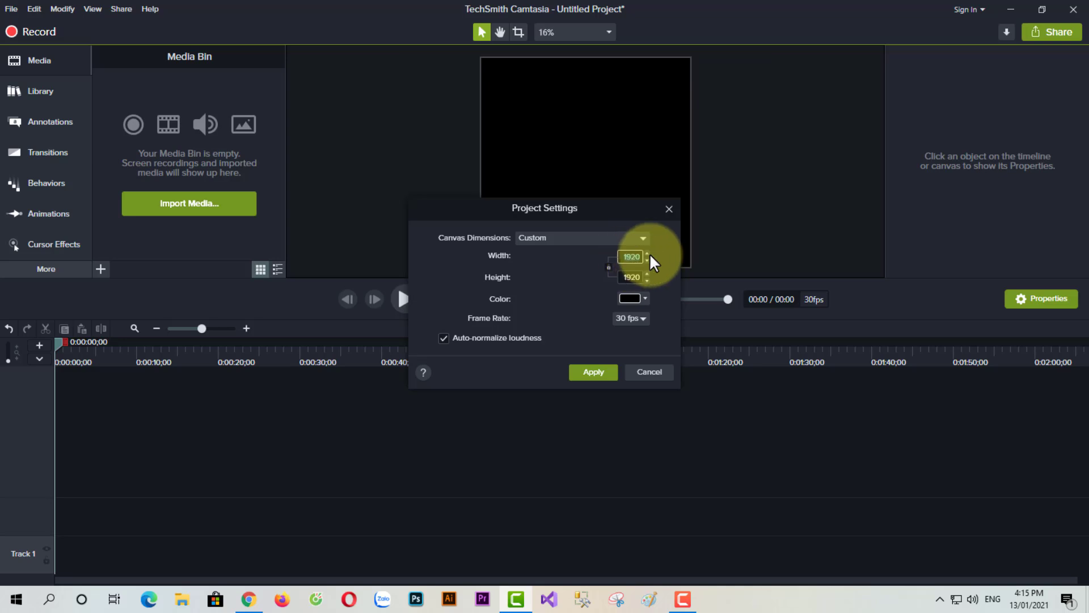
{"action": "type", "text": "1080"}
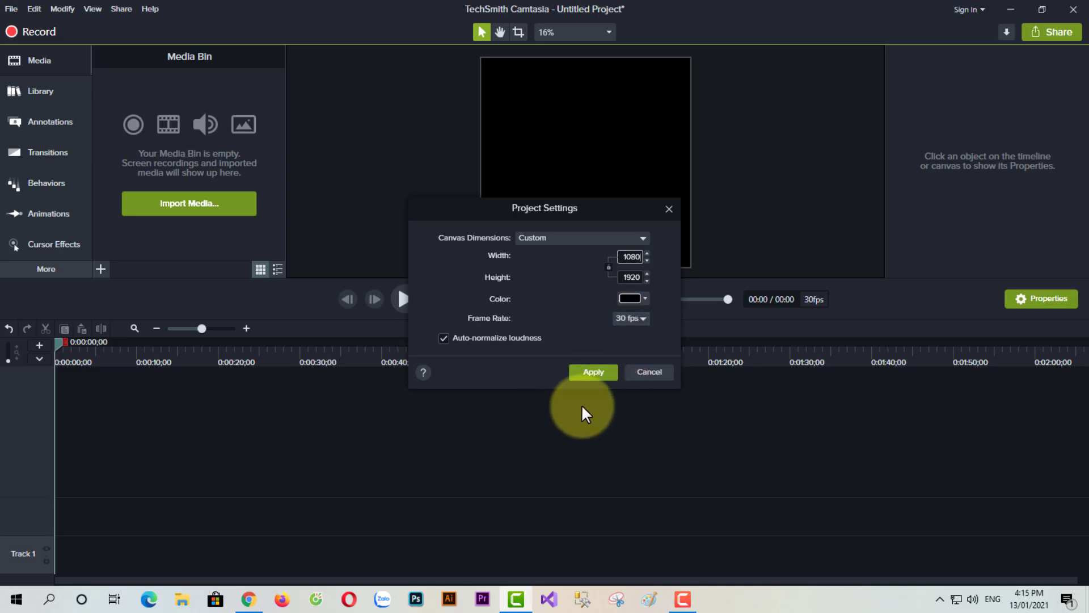
{"action": "left_click", "coordinate": [602, 372]}
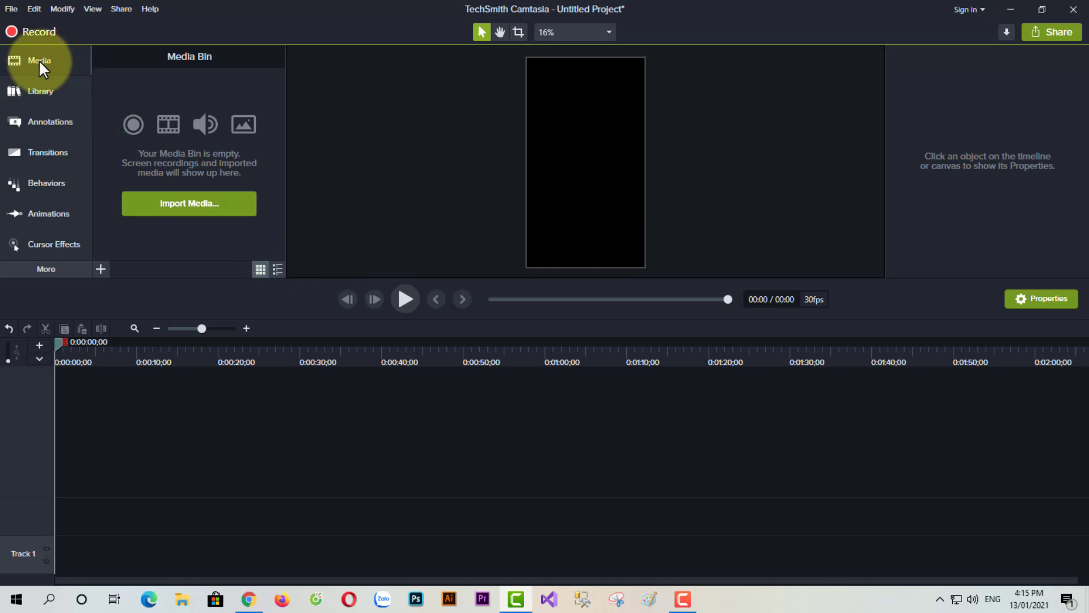
Step: Import the video RPReplay_Final1609742713.MP4 from the Desktop into the media bin
{"action": "left_click", "coordinate": [205, 204]}
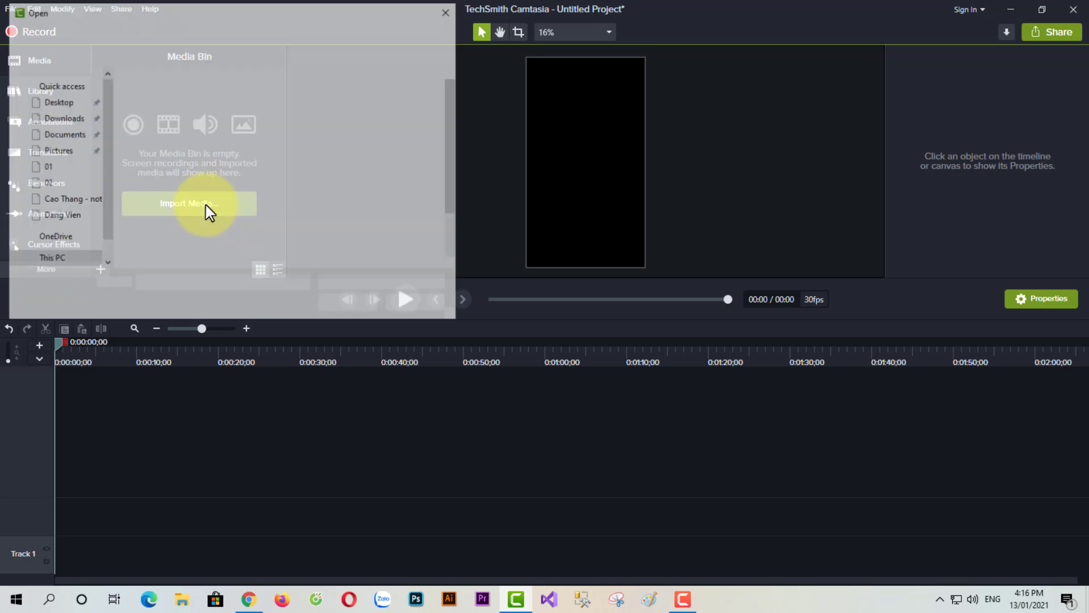
{"action": "left_click", "coordinate": [57, 114]}
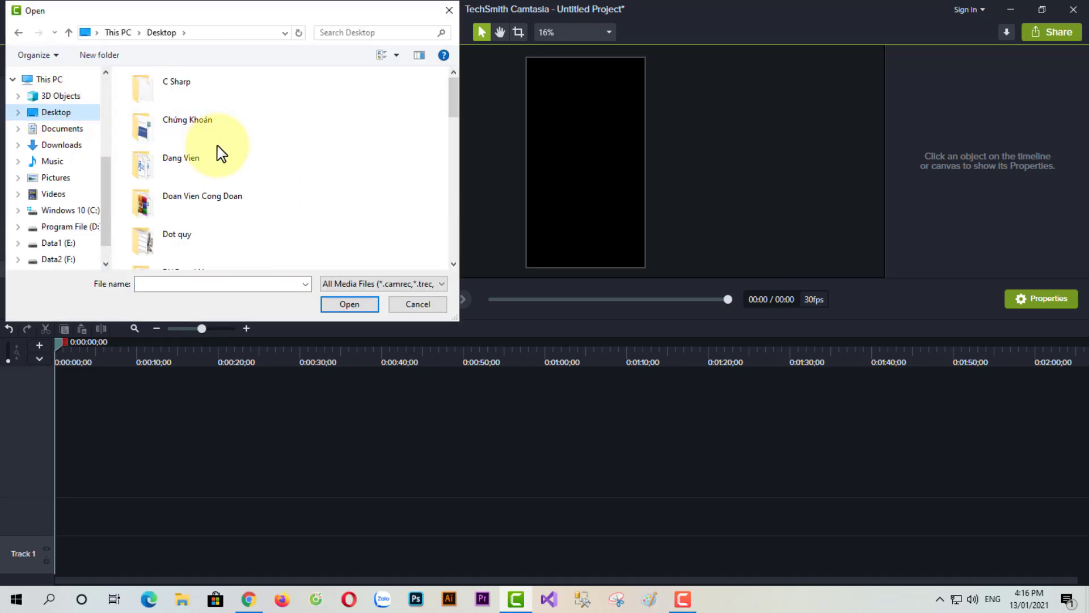
{"action": "scroll", "coordinate": [219, 152], "scroll_direction": "down", "scroll_amount": 5}
{"action": "left_click", "coordinate": [141, 142]}
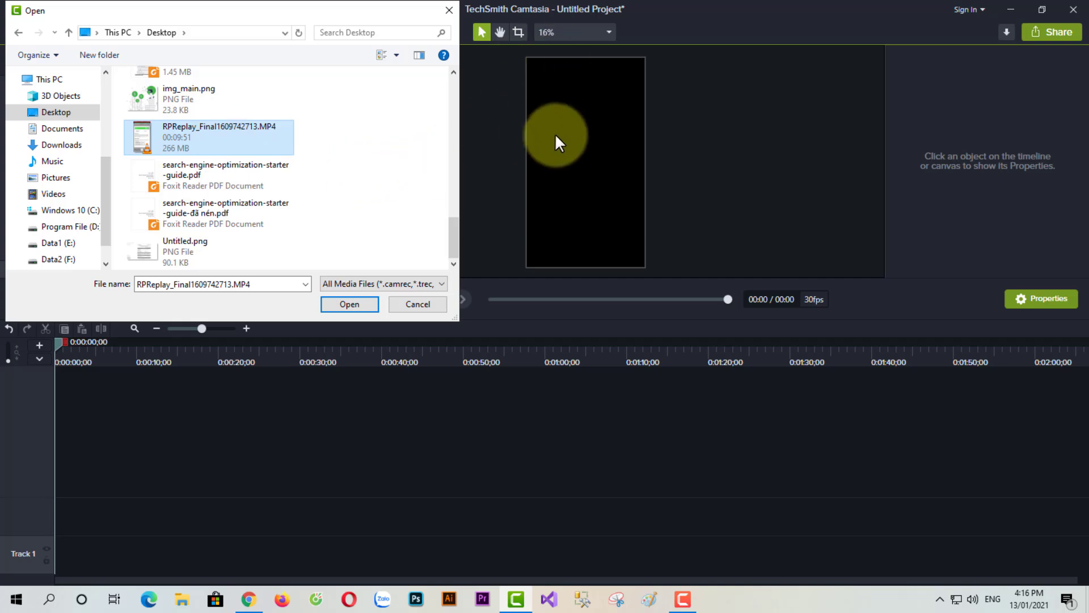
{"action": "left_click", "coordinate": [349, 304]}
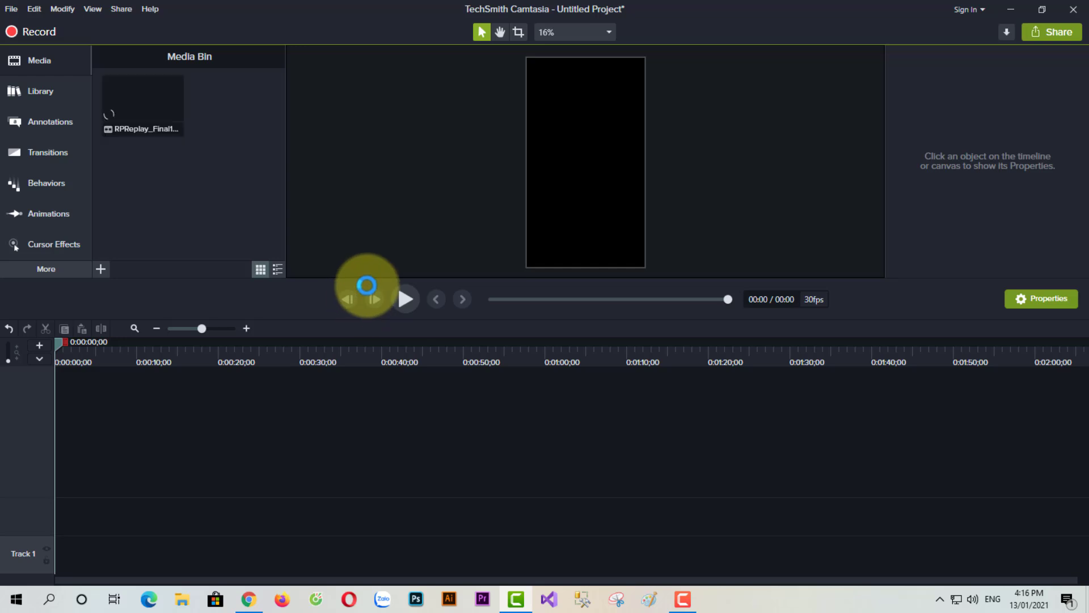
Step: Add the imported RPReplay video to the timeline at the playhead
{"action": "left_click", "coordinate": [142, 103]}
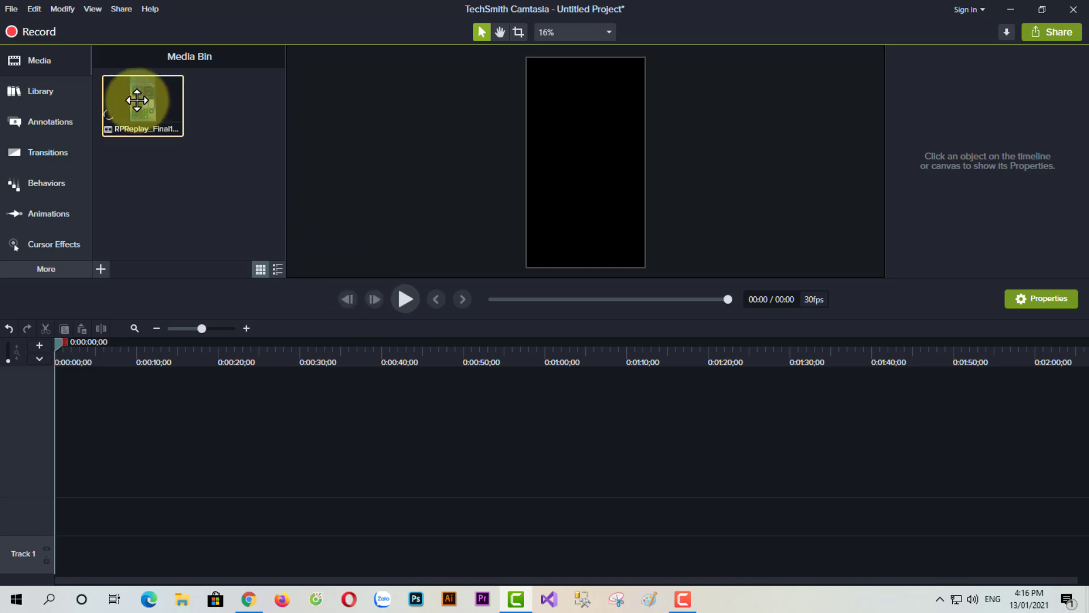
{"action": "right_click", "coordinate": [143, 105]}
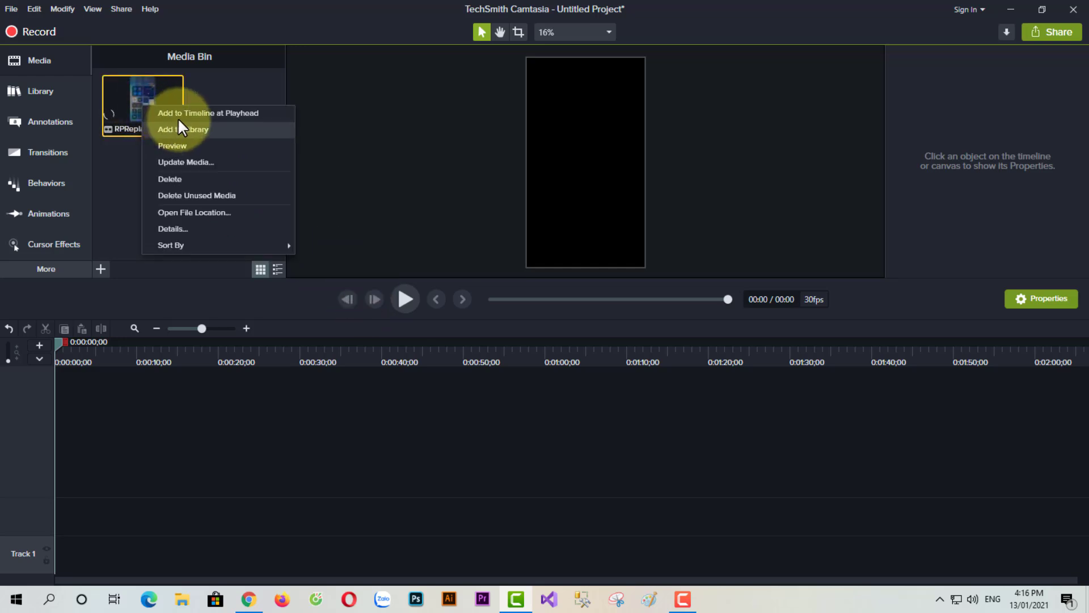
{"action": "left_click", "coordinate": [236, 114]}
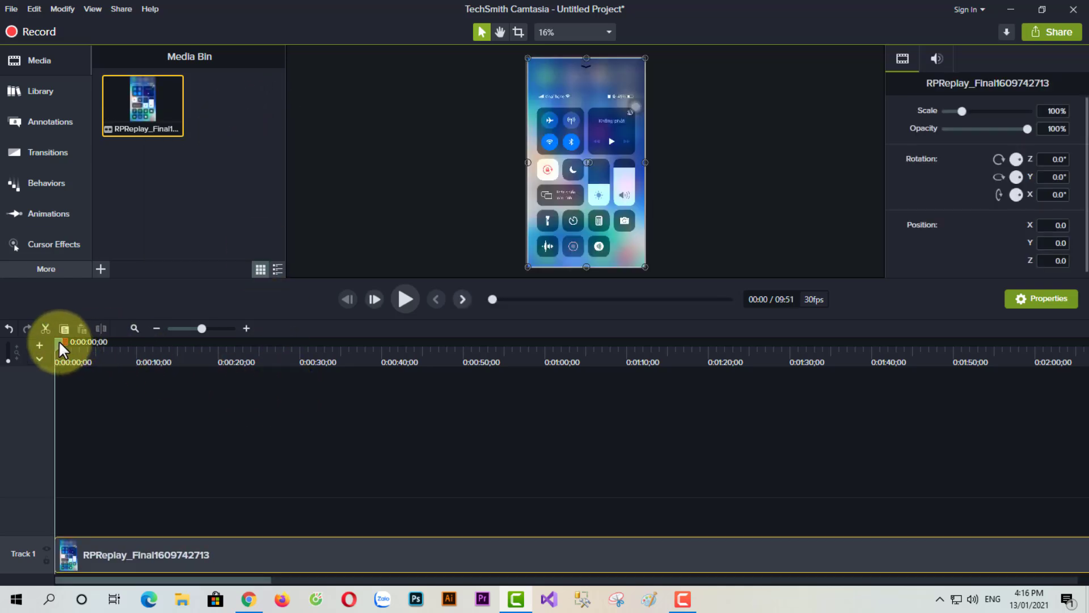
Step: Split the clip at 0:00:23;15, delete the part before it and move the remaining clip to the timeline's start
{"action": "left_click_drag", "start_coordinate": [59, 340], "coordinate": [249, 356]}
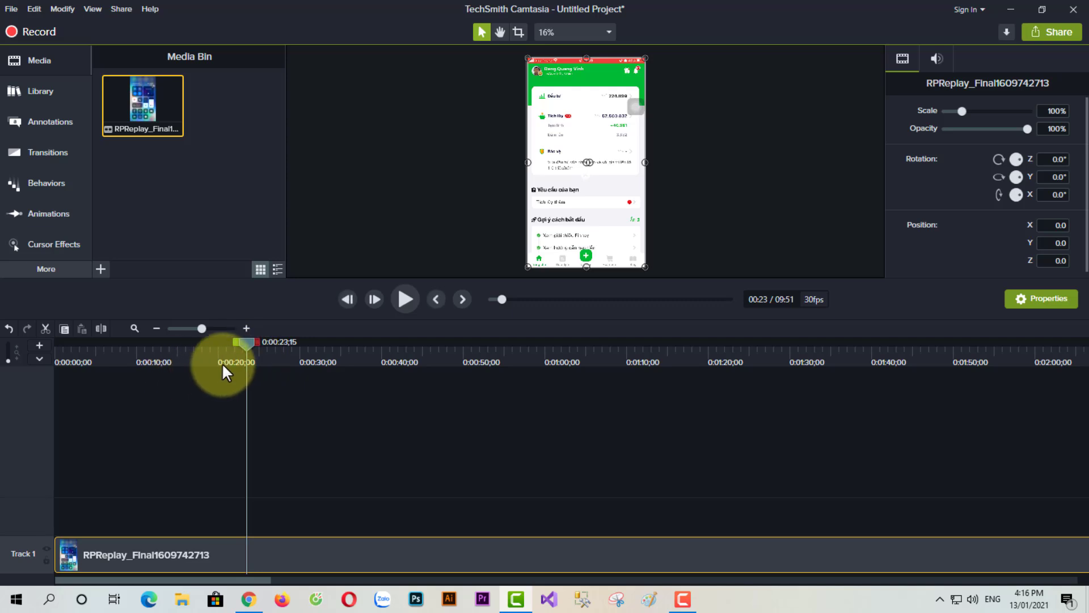
{"action": "left_click", "coordinate": [102, 329]}
{"action": "left_click_drag", "start_coordinate": [173, 509], "coordinate": [120, 569]}
{"action": "key", "text": "Delete"}
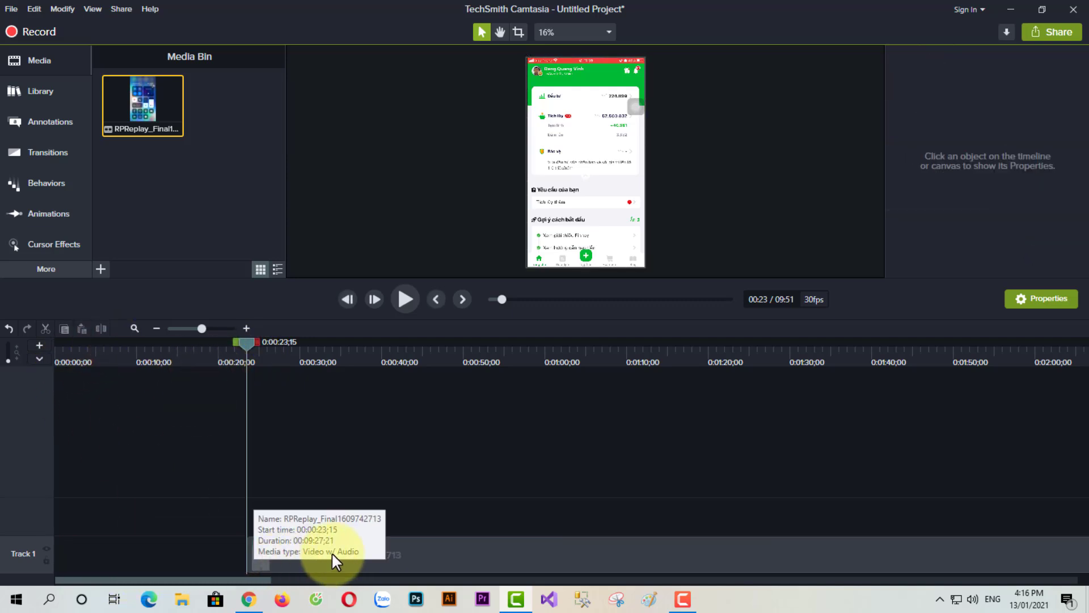
{"action": "left_click_drag", "start_coordinate": [331, 552], "coordinate": [57, 559]}
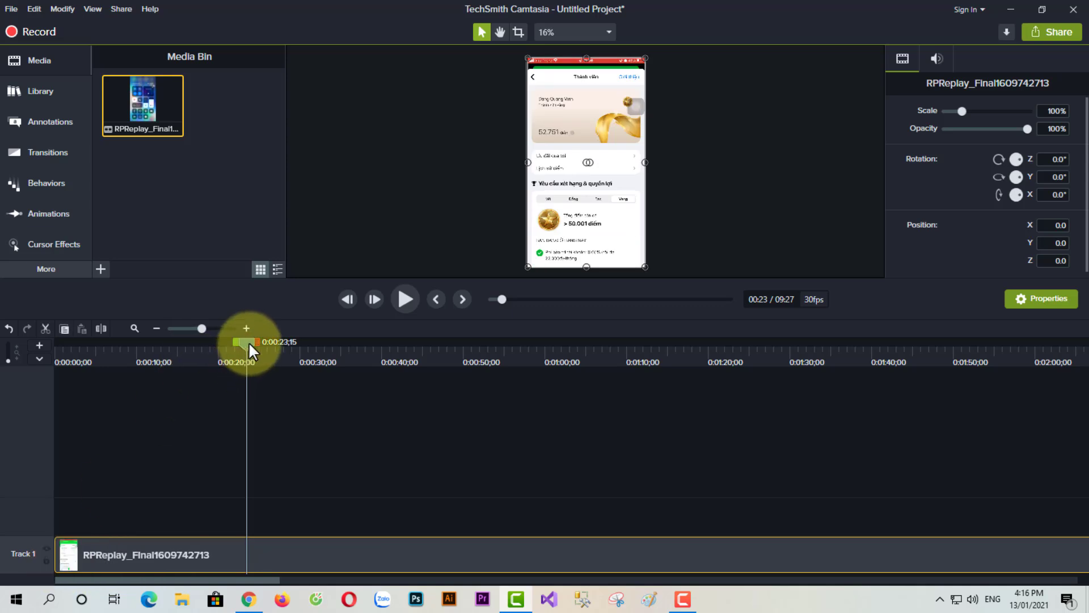
Step: Split the clip at 0:00:50;00 and delete everything after that point
{"action": "left_click_drag", "start_coordinate": [248, 342], "coordinate": [464, 368]}
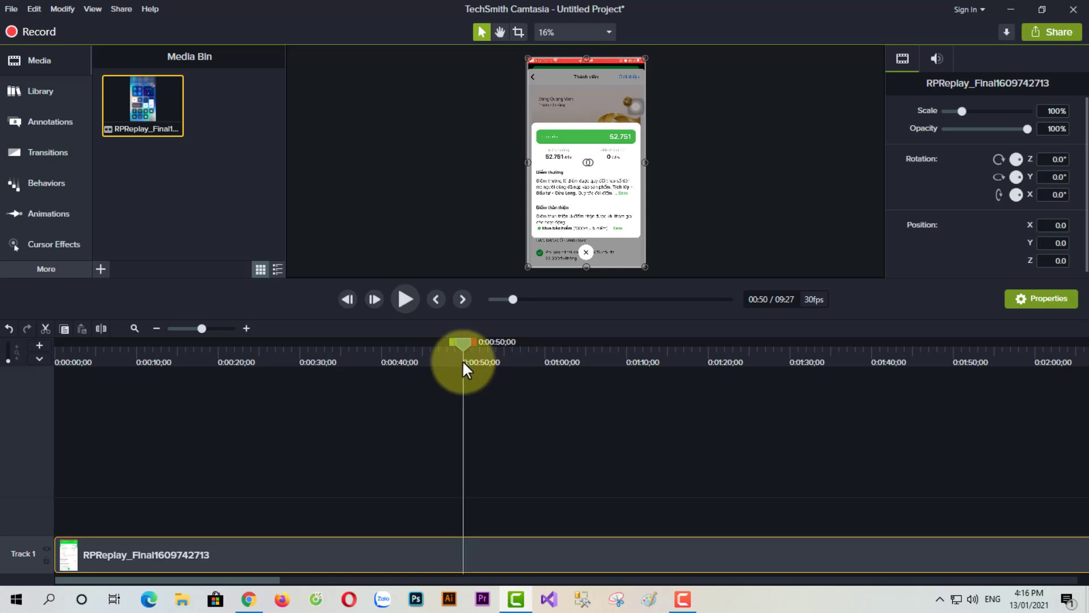
{"action": "left_click", "coordinate": [99, 329]}
{"action": "left_click", "coordinate": [502, 550]}
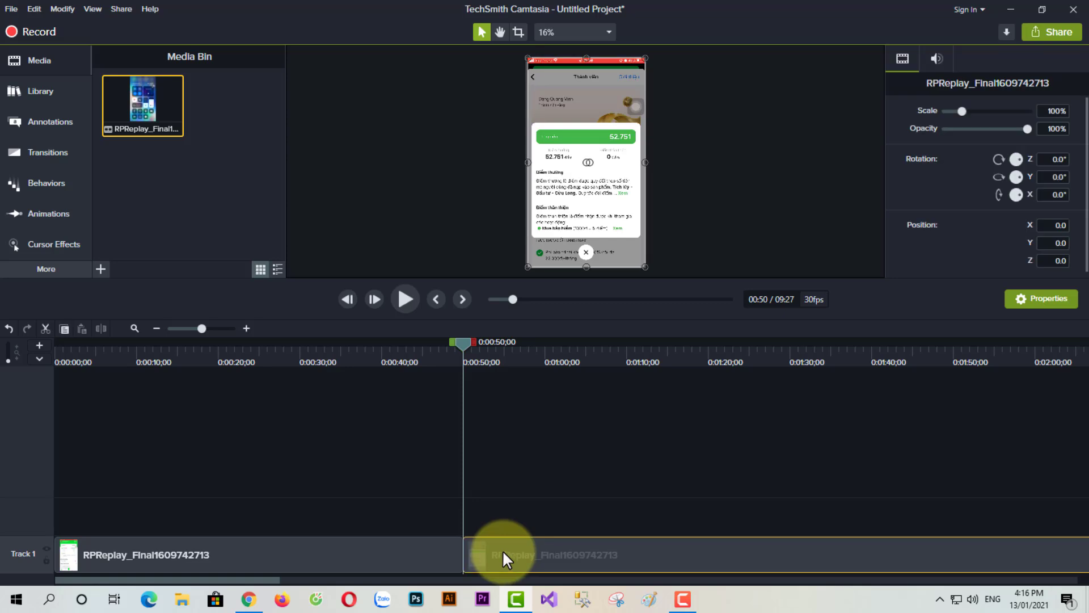
{"action": "right_click", "coordinate": [537, 549]}
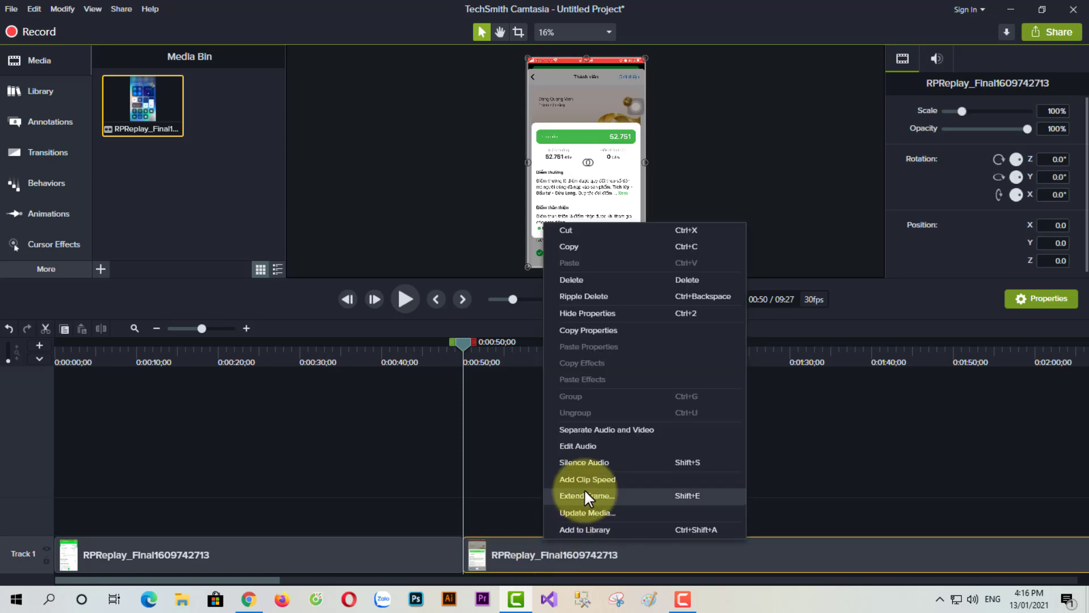
{"action": "left_click", "coordinate": [567, 280]}
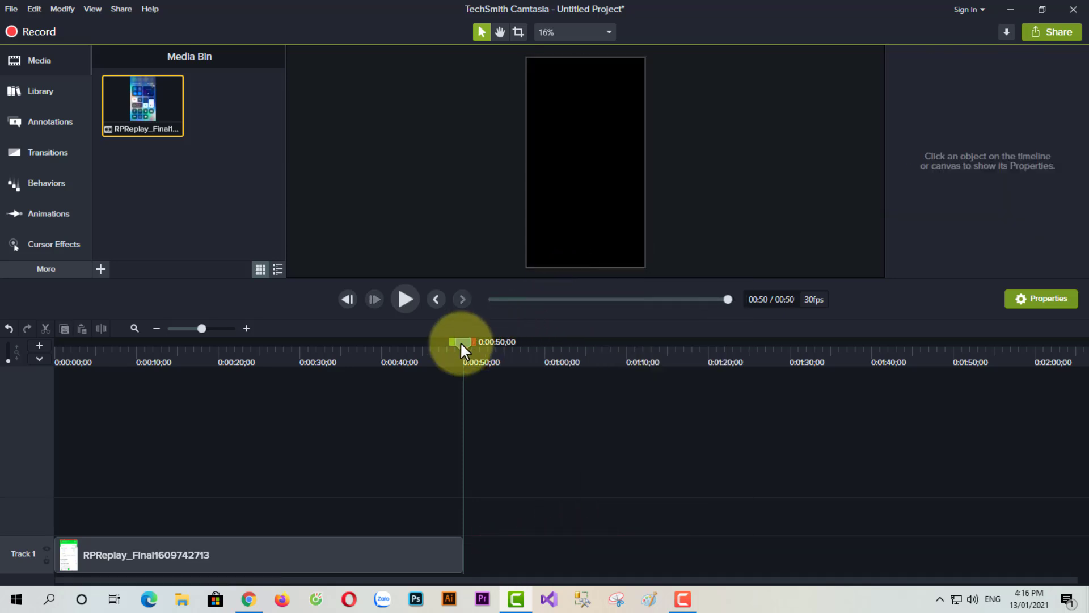
{"action": "left_click_drag", "start_coordinate": [460, 342], "coordinate": [238, 355]}
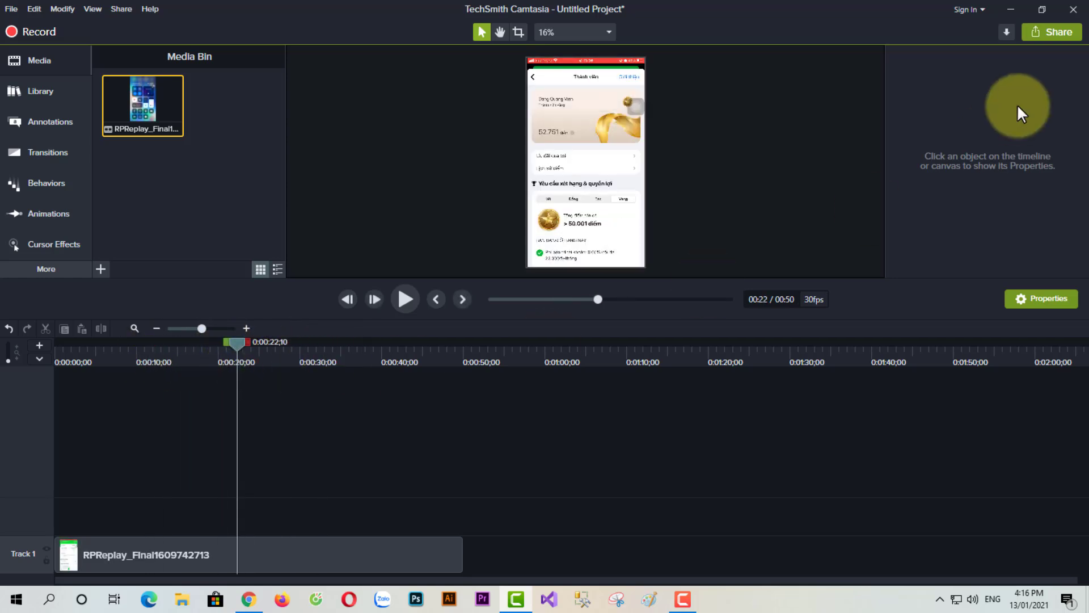
Step: Start a local file export using custom production settings and the MP4 - Smart Player (HTML5) format
{"action": "left_click", "coordinate": [1060, 33]}
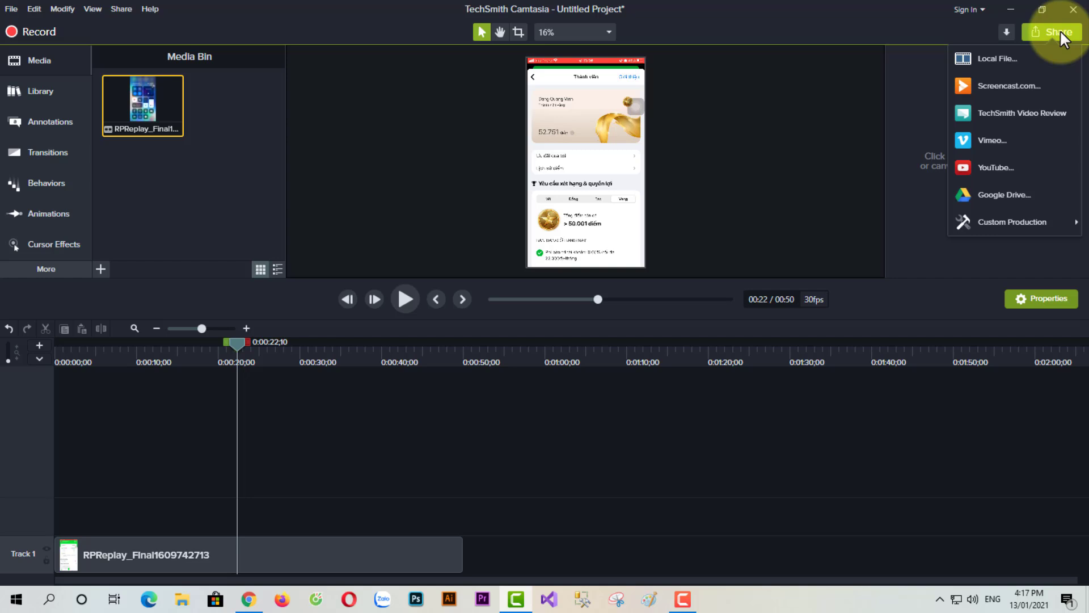
{"action": "left_click", "coordinate": [998, 59]}
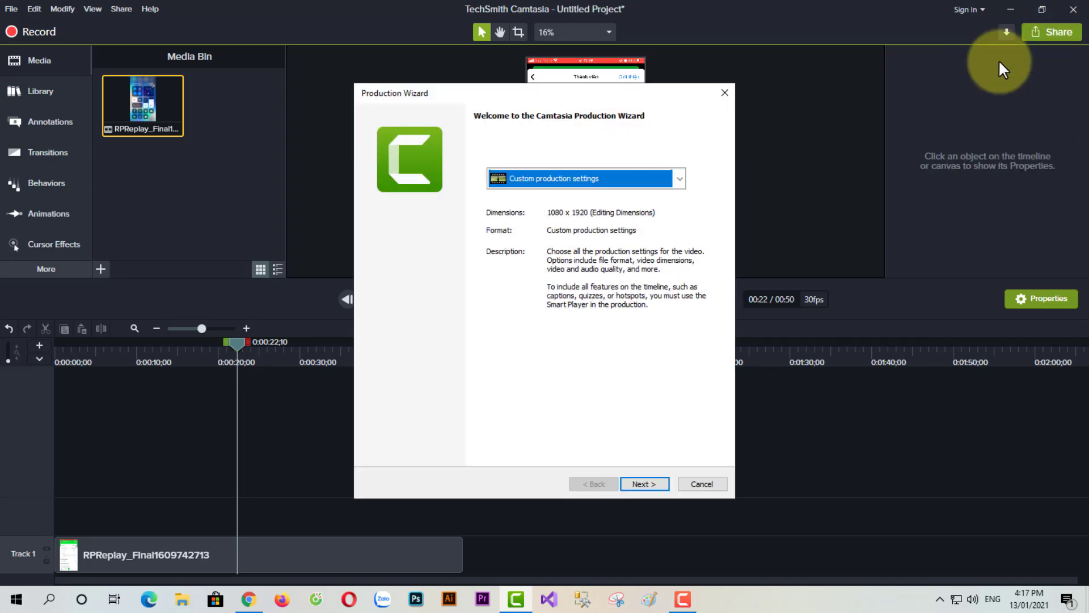
{"action": "left_click", "coordinate": [536, 181]}
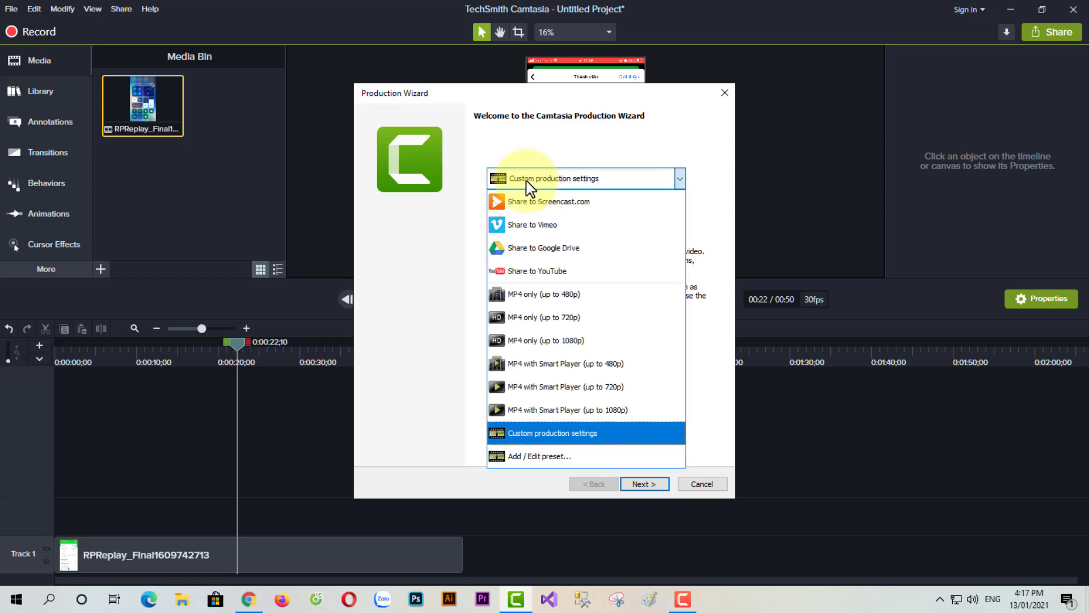
{"action": "left_click", "coordinate": [532, 436]}
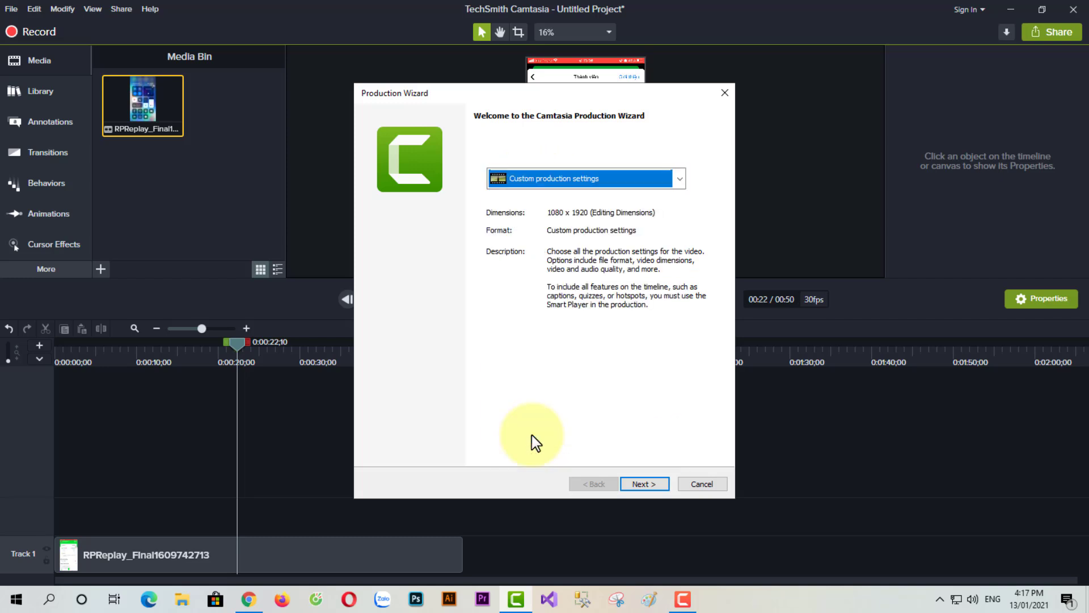
{"action": "left_click", "coordinate": [648, 486]}
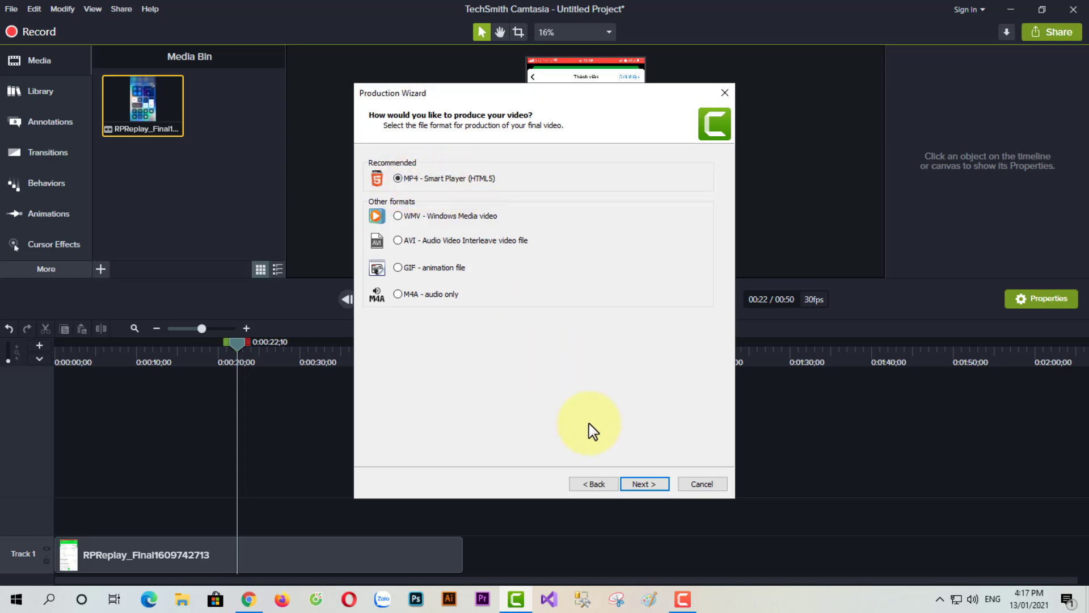
{"action": "left_click", "coordinate": [653, 487]}
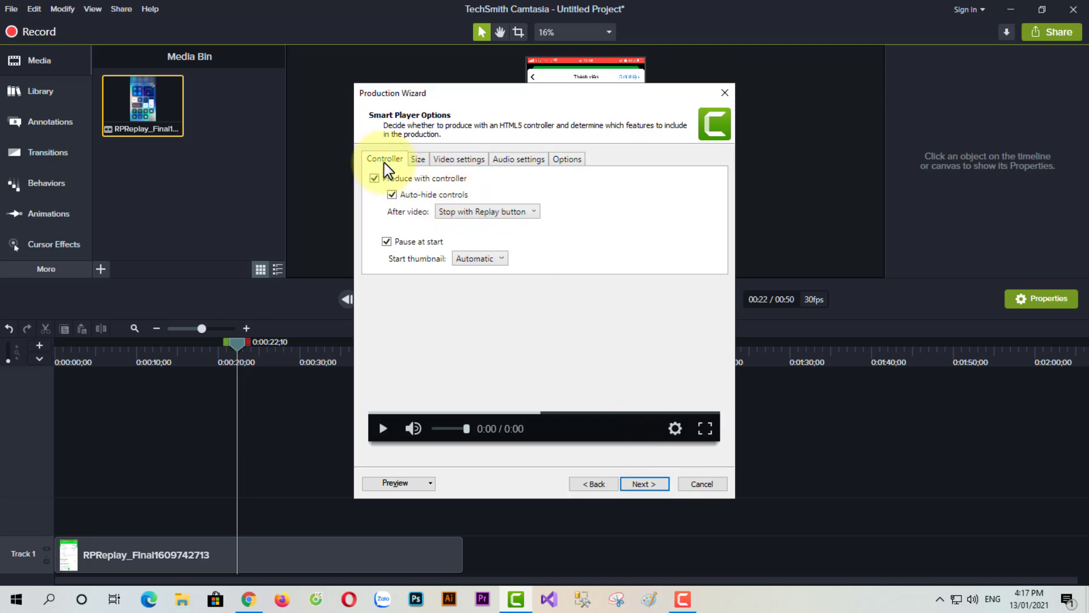
Step: Turn off producing with the controller, keep the 1080 x 1920 video size, and proceed to the output file settings
{"action": "left_click", "coordinate": [373, 178]}
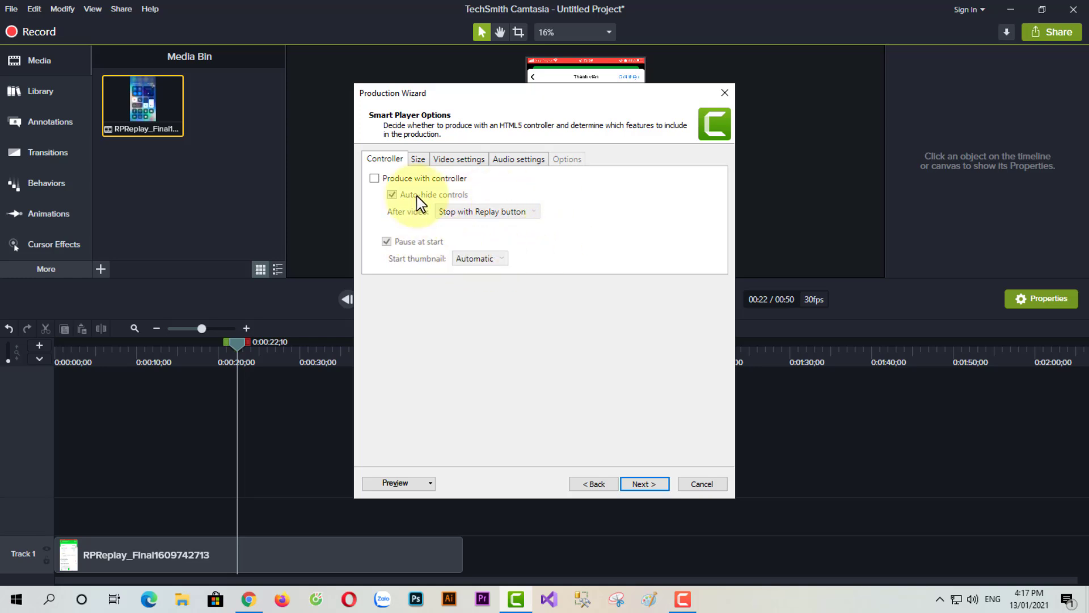
{"action": "left_click", "coordinate": [417, 160]}
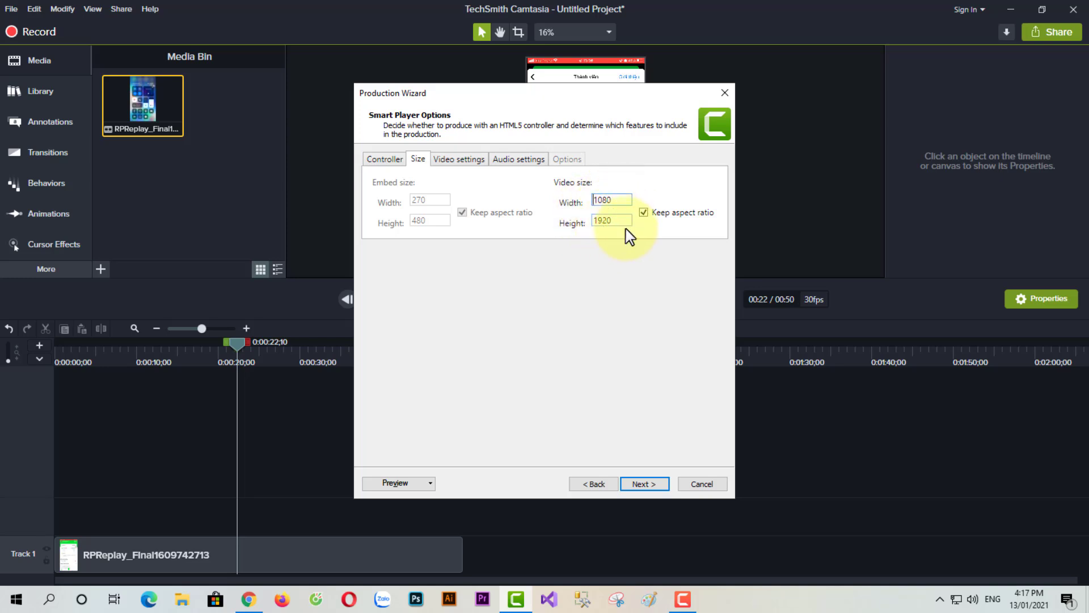
{"action": "left_click", "coordinate": [645, 487]}
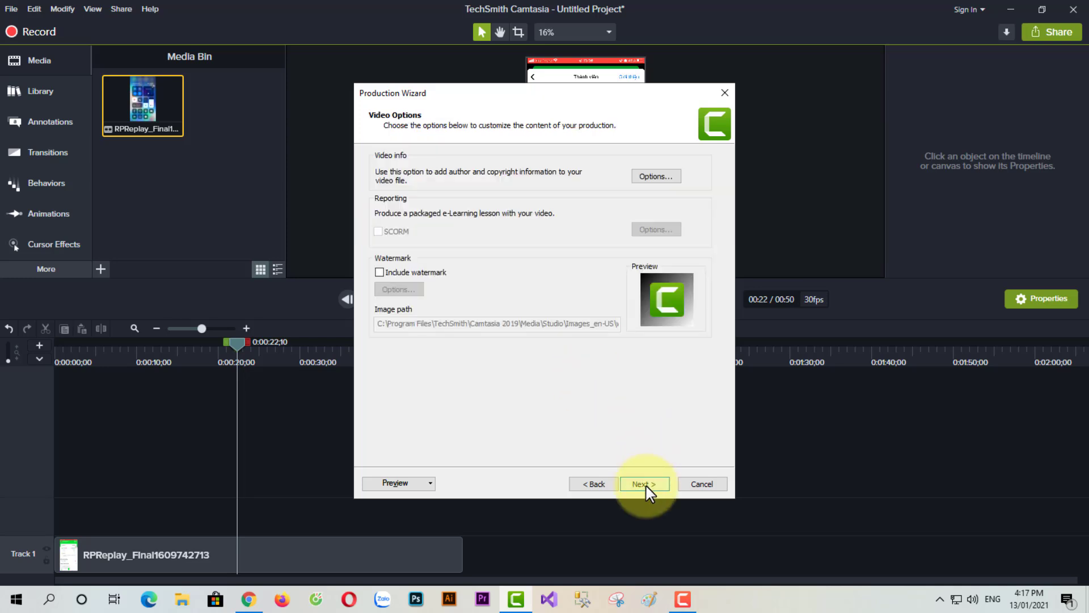
{"action": "left_click", "coordinate": [645, 486]}
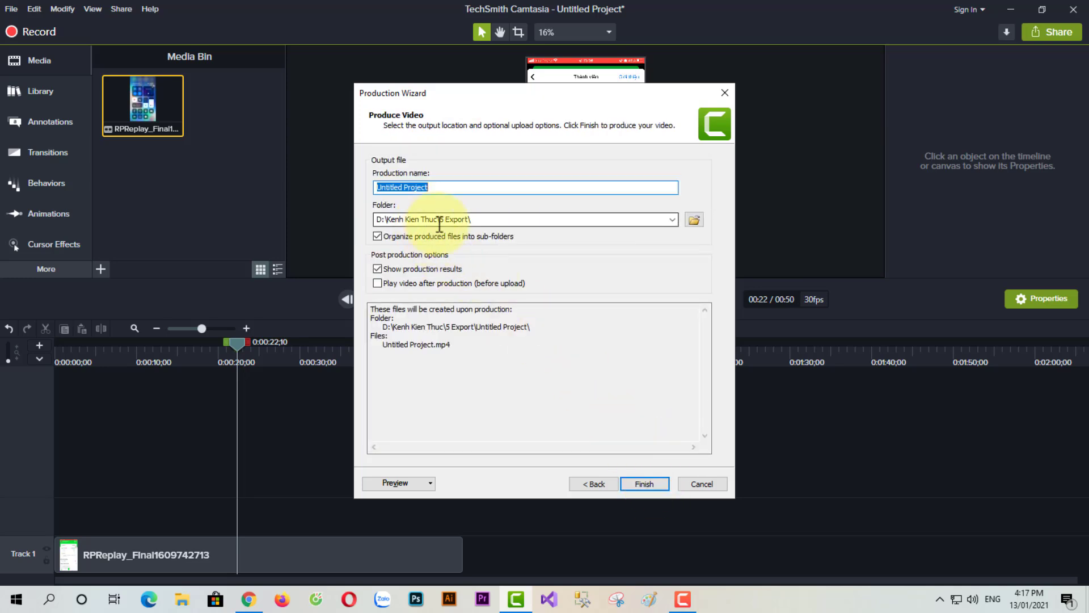
Step: Set the output to YouTube ngan.mp4 on the Desktop and produce the video
{"action": "left_click", "coordinate": [694, 220]}
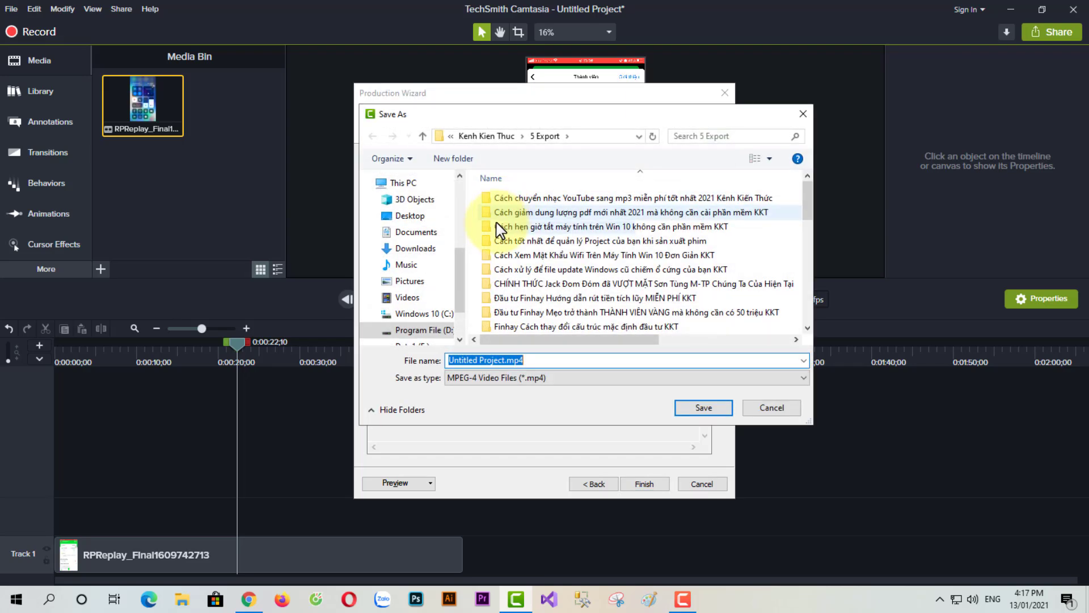
{"action": "left_click", "coordinate": [411, 215]}
{"action": "left_click", "coordinate": [502, 361]}
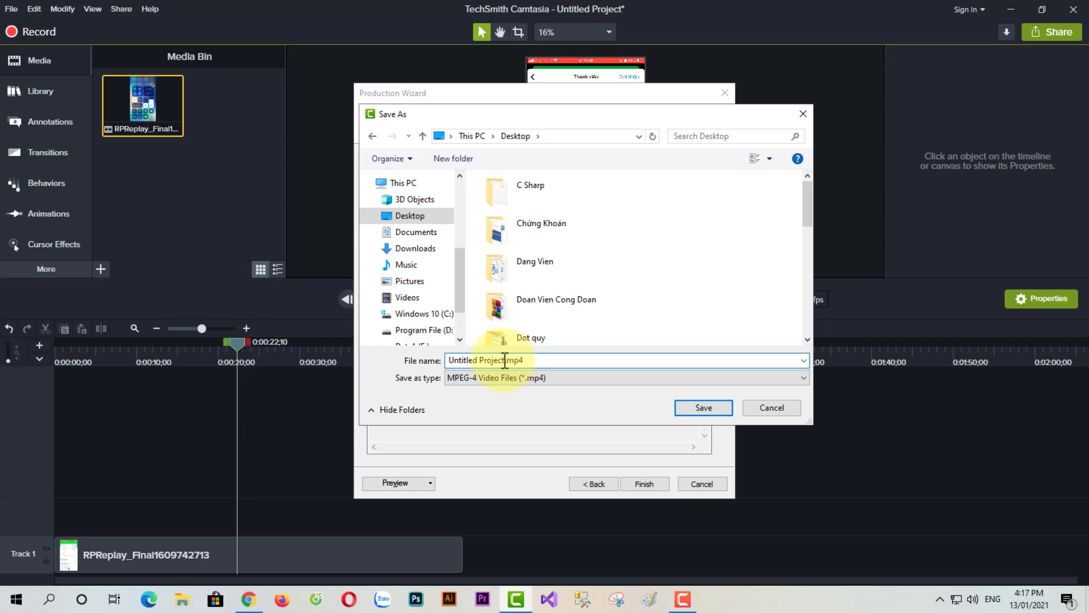
{"action": "left_click_drag", "start_coordinate": [504, 359], "coordinate": [463, 353]}
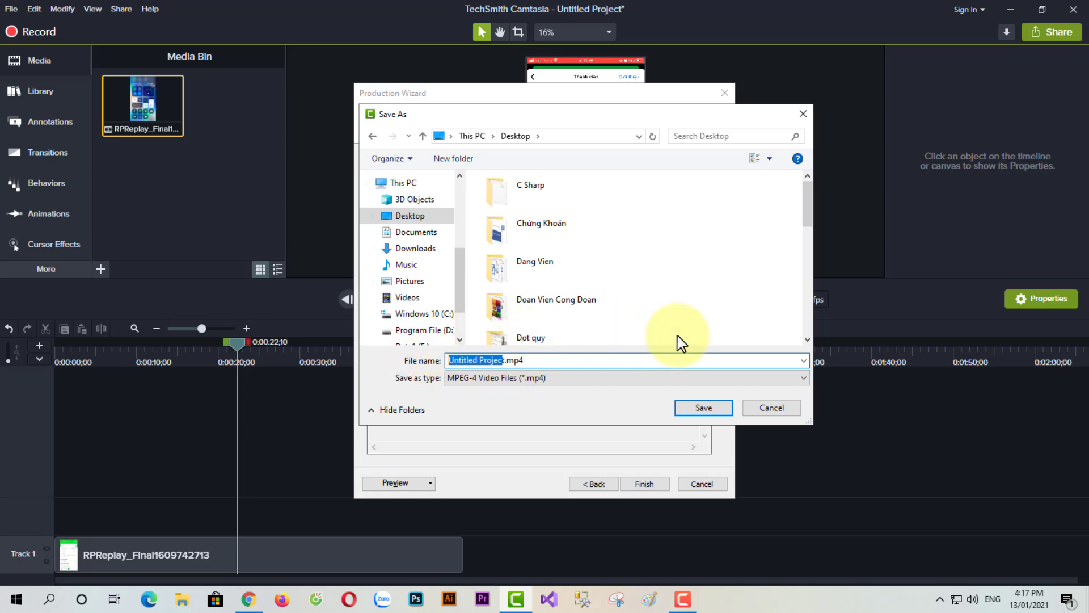
{"action": "key", "text": "BackSpace"}
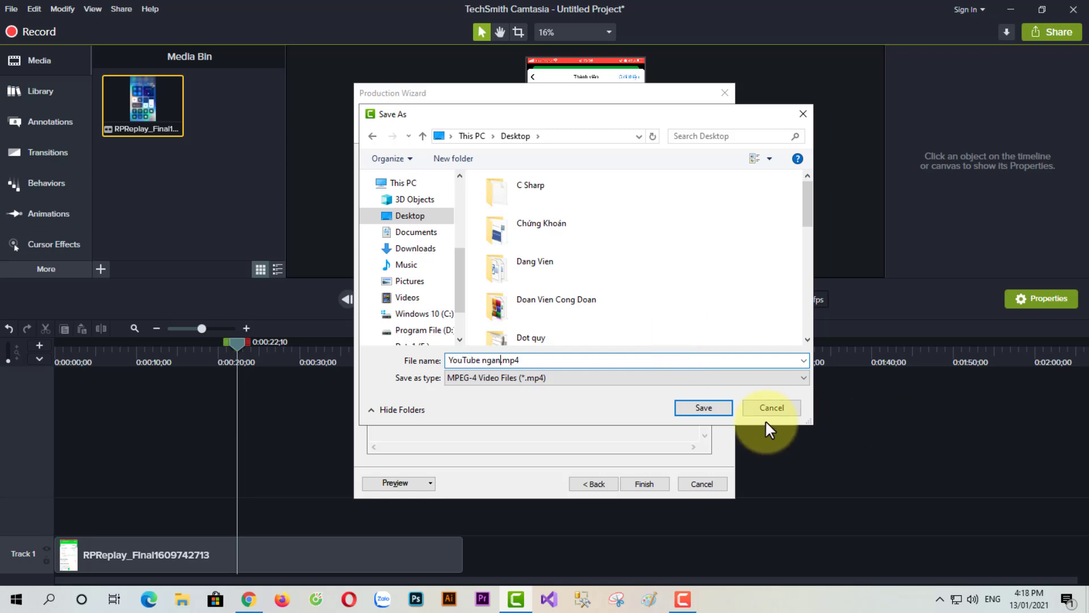
{"action": "left_click", "coordinate": [714, 407]}
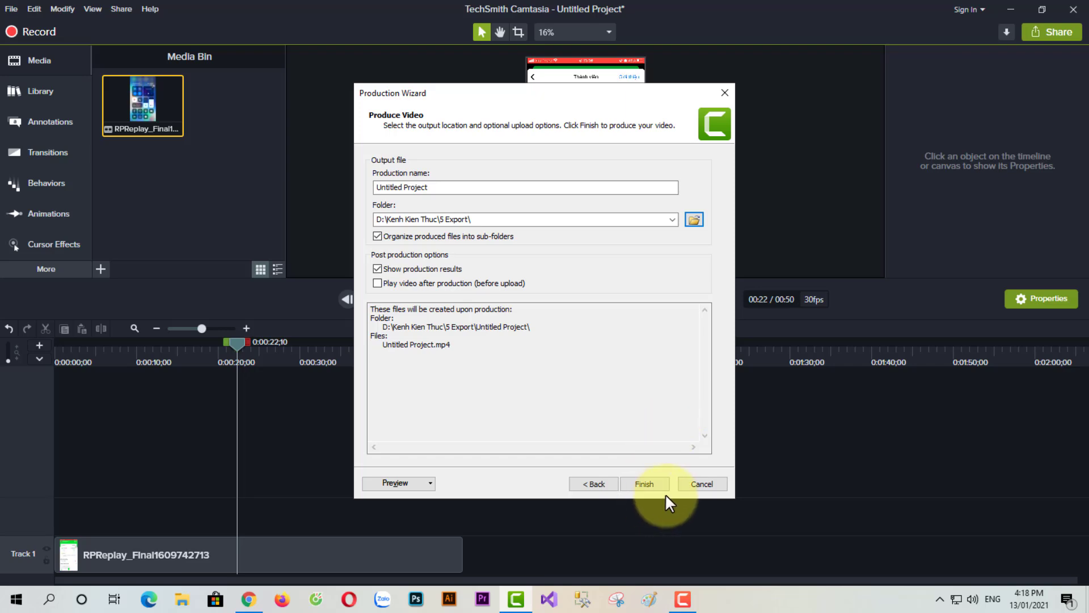
{"action": "left_click", "coordinate": [644, 483]}
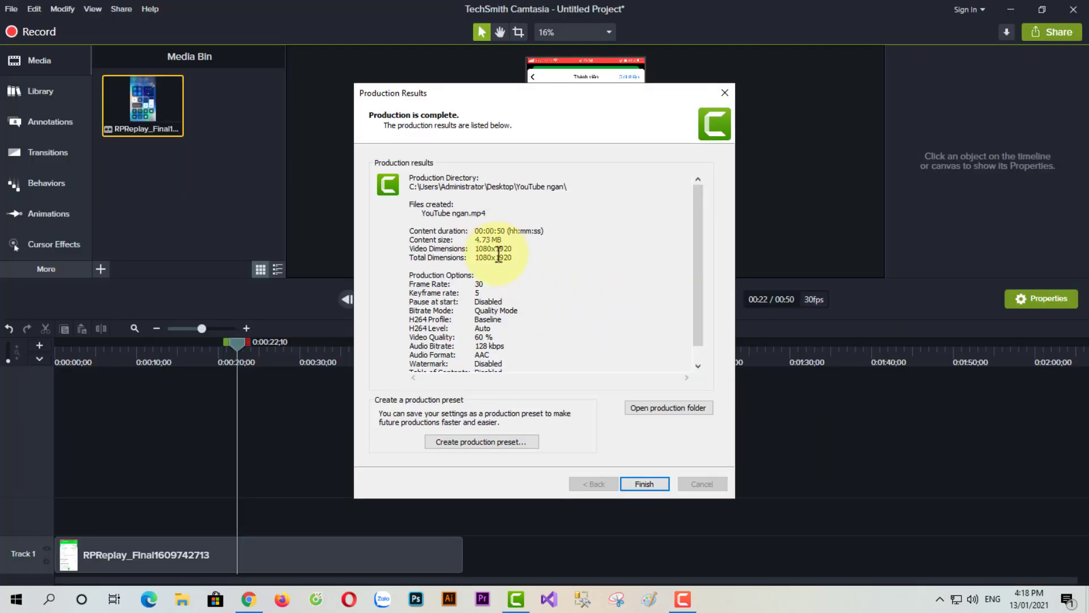
Step: Check the file name, duration, size and dimensions in the production results, and close the wizard
{"action": "left_click_drag", "start_coordinate": [431, 205], "coordinate": [499, 263]}
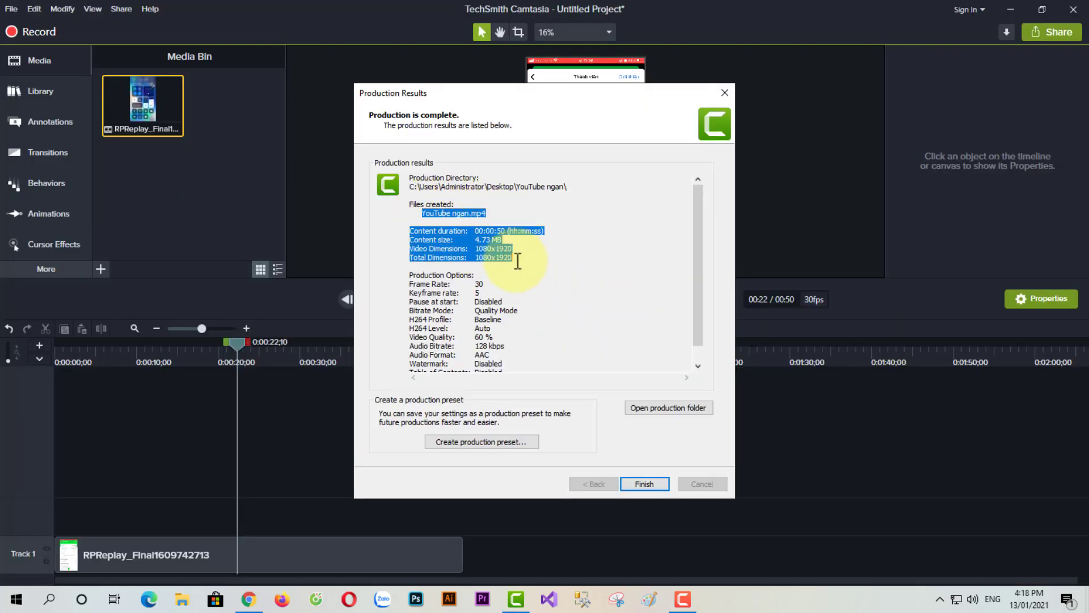
{"action": "left_click", "coordinate": [597, 344]}
{"action": "left_click", "coordinate": [644, 484]}
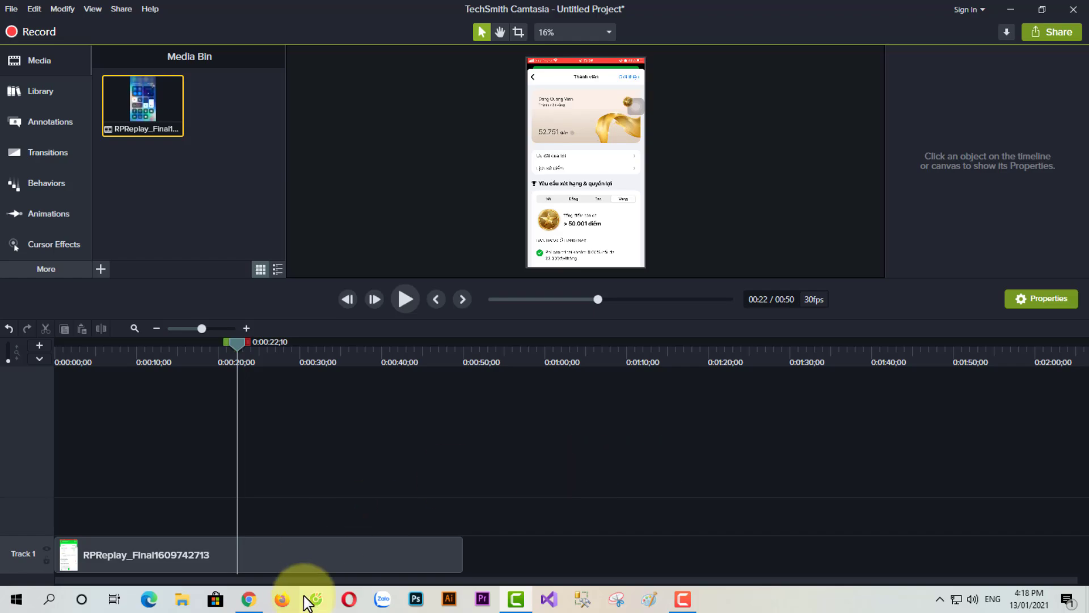
Step: Switch to the Cốc Cốc browser, open YouTube and go to the channel's YouTube Studio
{"action": "left_click", "coordinate": [319, 598]}
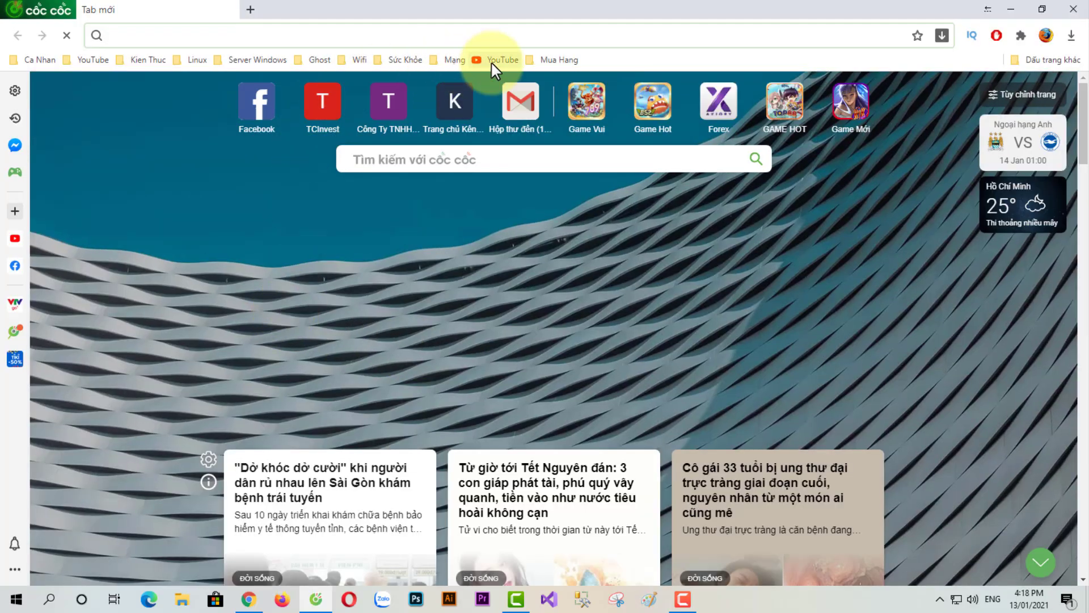
{"action": "left_click", "coordinate": [491, 60]}
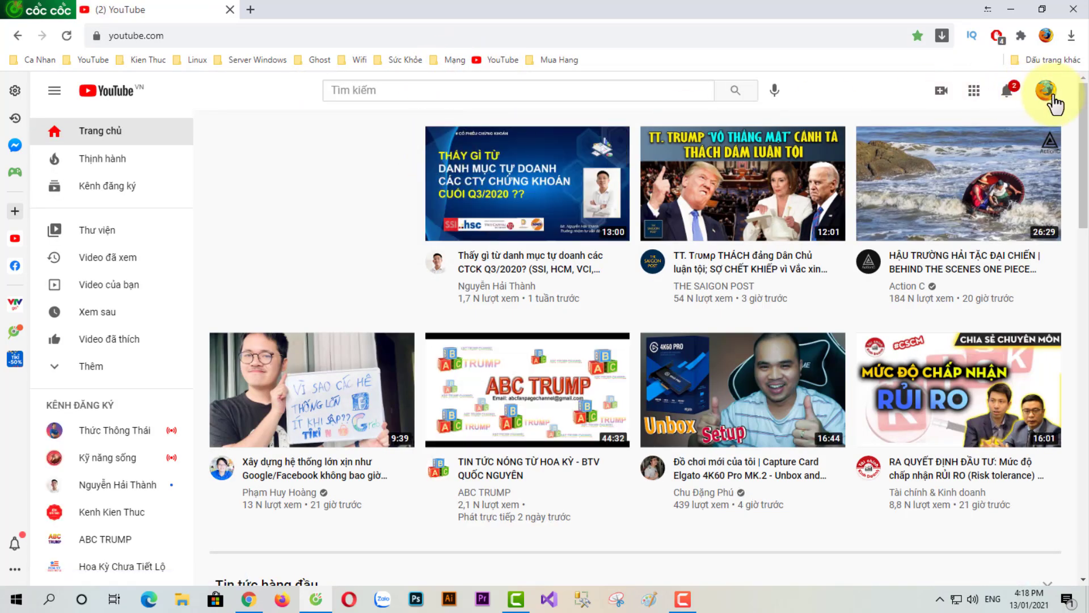
{"action": "left_click", "coordinate": [1047, 94]}
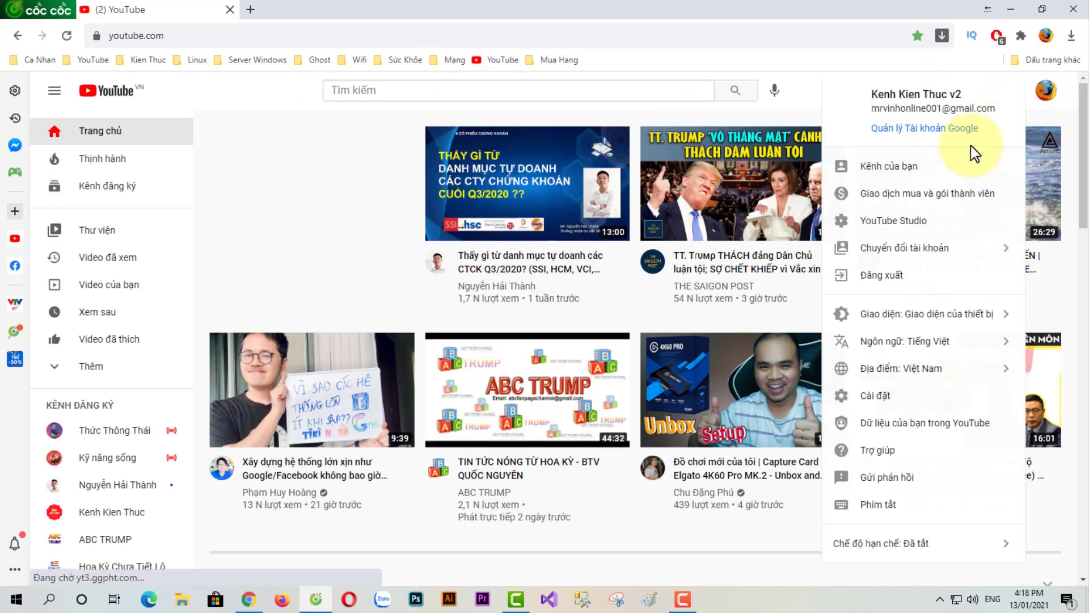
{"action": "left_click", "coordinate": [906, 225]}
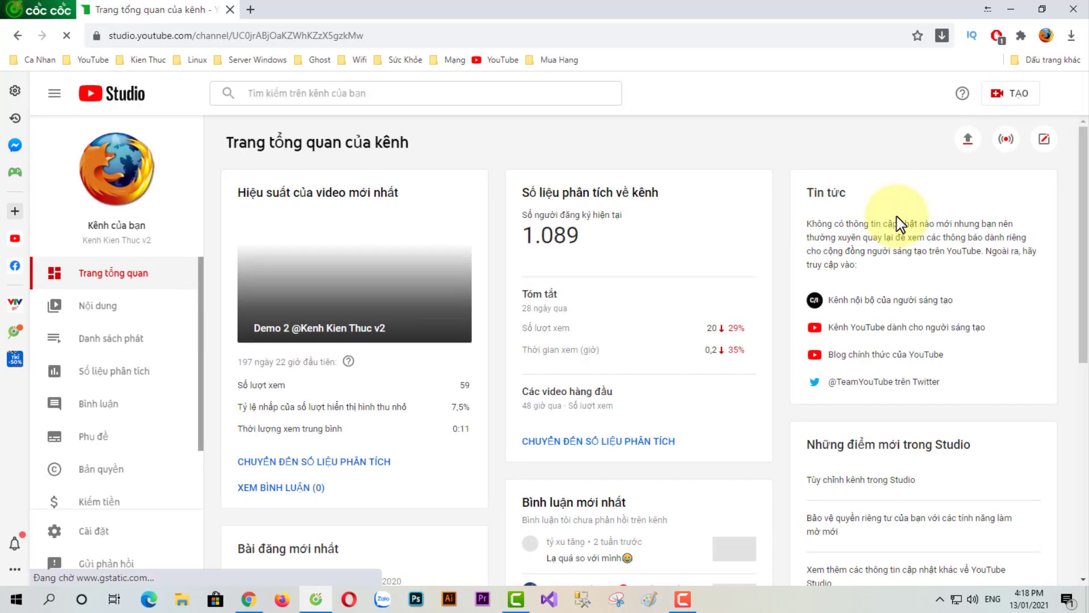
Step: Upload YouTube ngan.mp4 from the YouTube ngan folder on the Desktop as a new video
{"action": "left_click", "coordinate": [968, 141]}
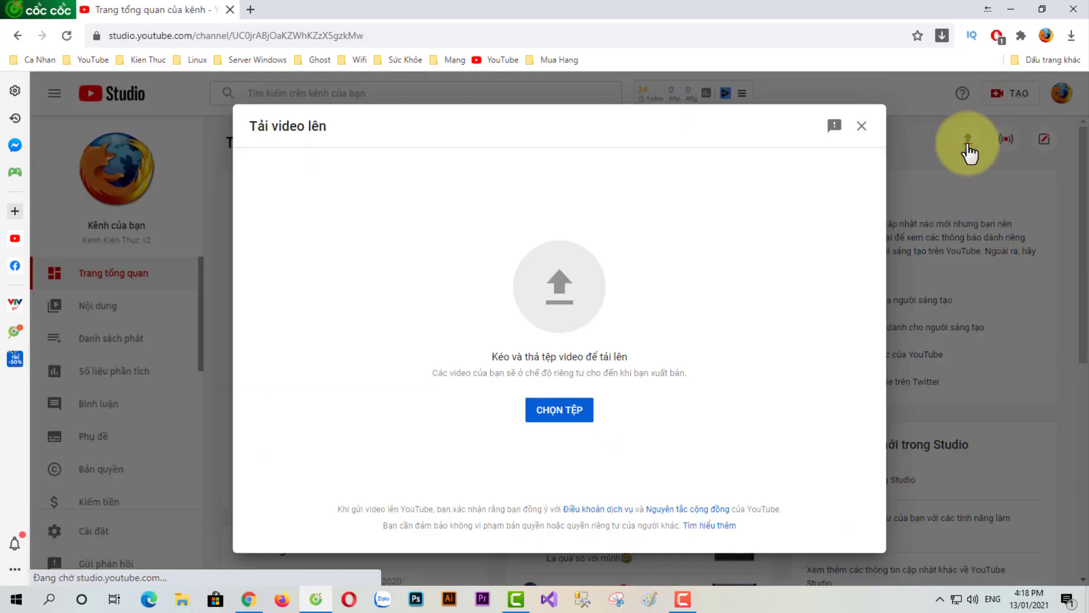
{"action": "left_click", "coordinate": [558, 290]}
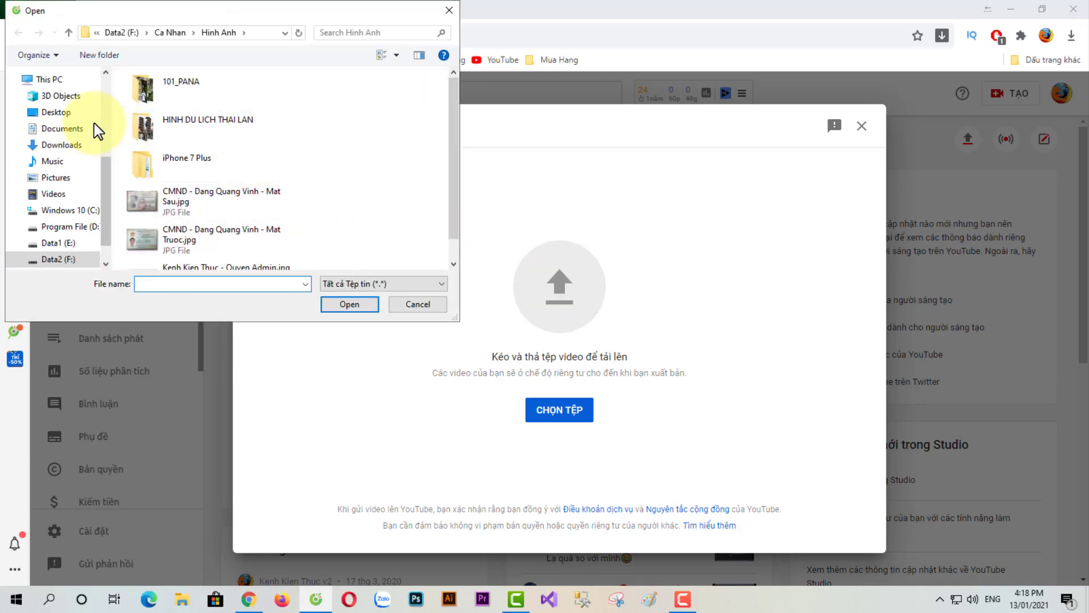
{"action": "left_click", "coordinate": [62, 111]}
{"action": "scroll", "coordinate": [226, 162], "scroll_direction": "down", "scroll_amount": 8}
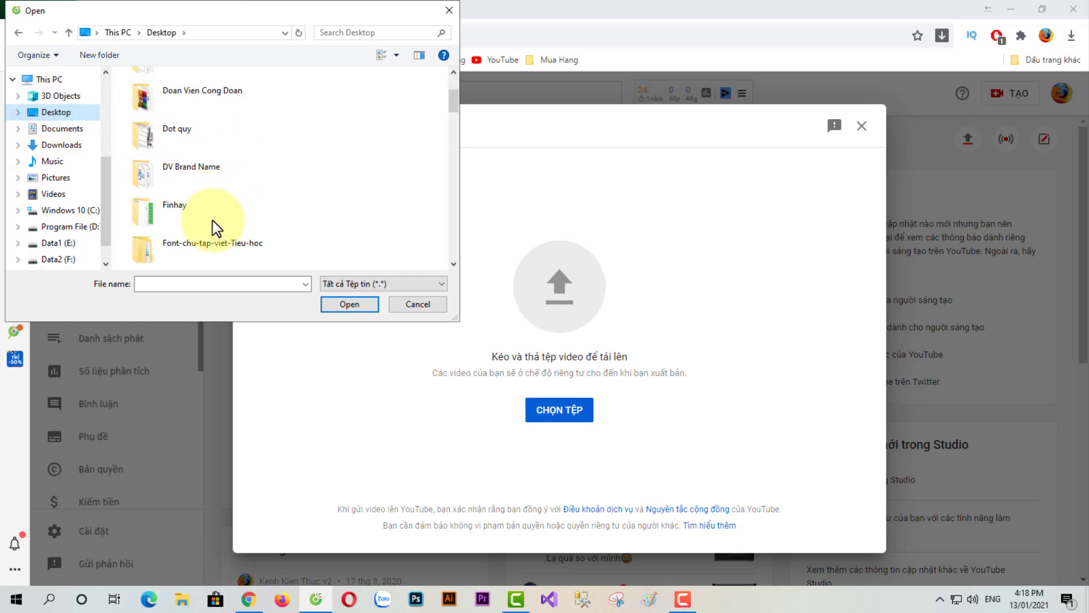
{"action": "left_click", "coordinate": [162, 253]}
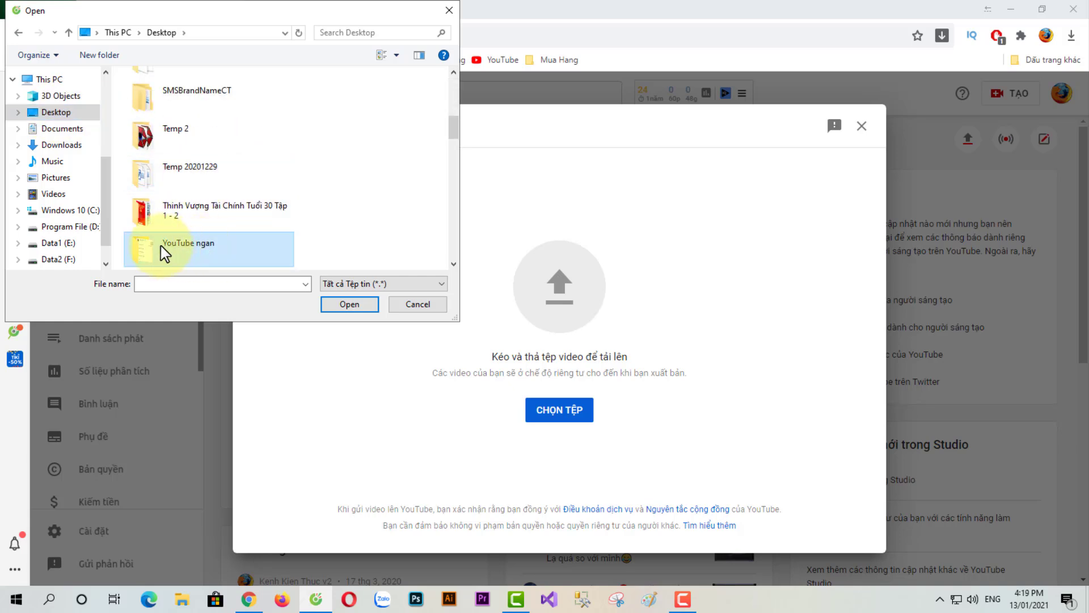
{"action": "double_click", "coordinate": [175, 256]}
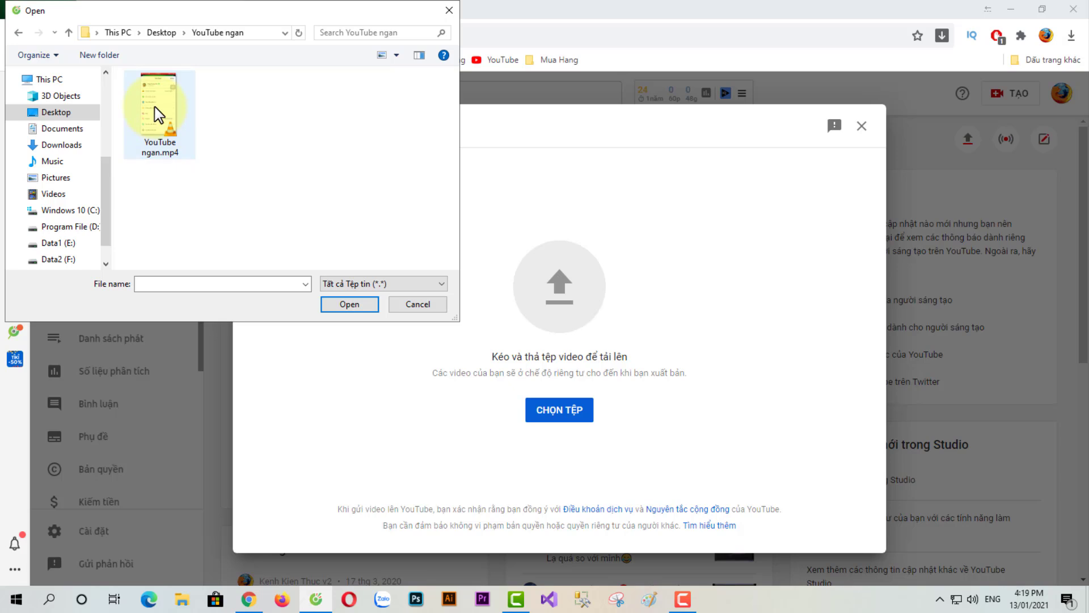
{"action": "left_click", "coordinate": [155, 107]}
{"action": "left_click", "coordinate": [349, 304]}
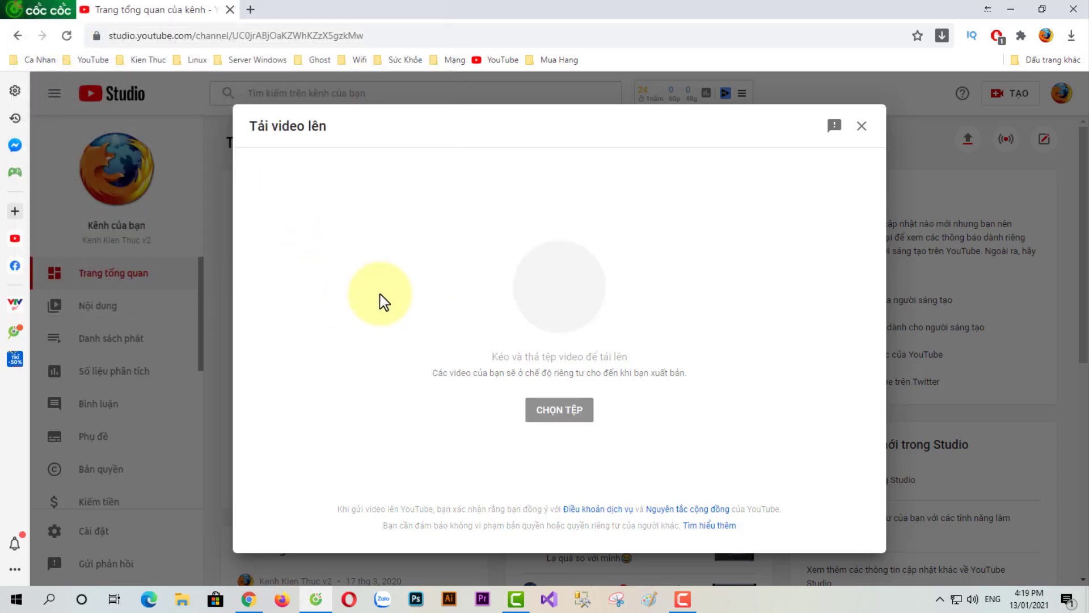
Step: Switch to Chrome and copy the #Shorts hashtag from the existing video's title
{"action": "left_click", "coordinate": [352, 296]}
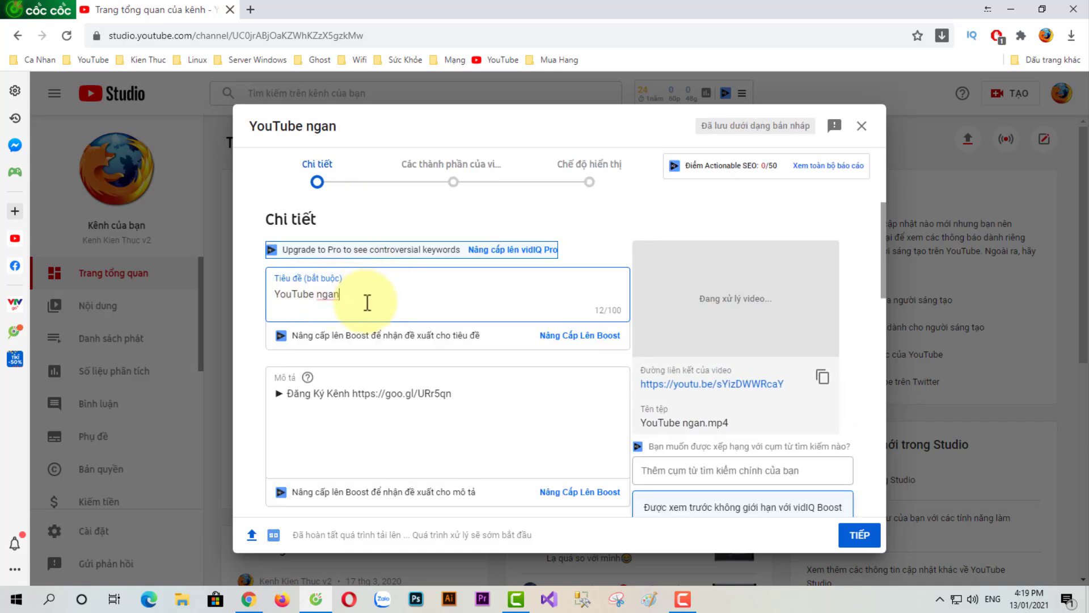
{"action": "left_click", "coordinate": [249, 598]}
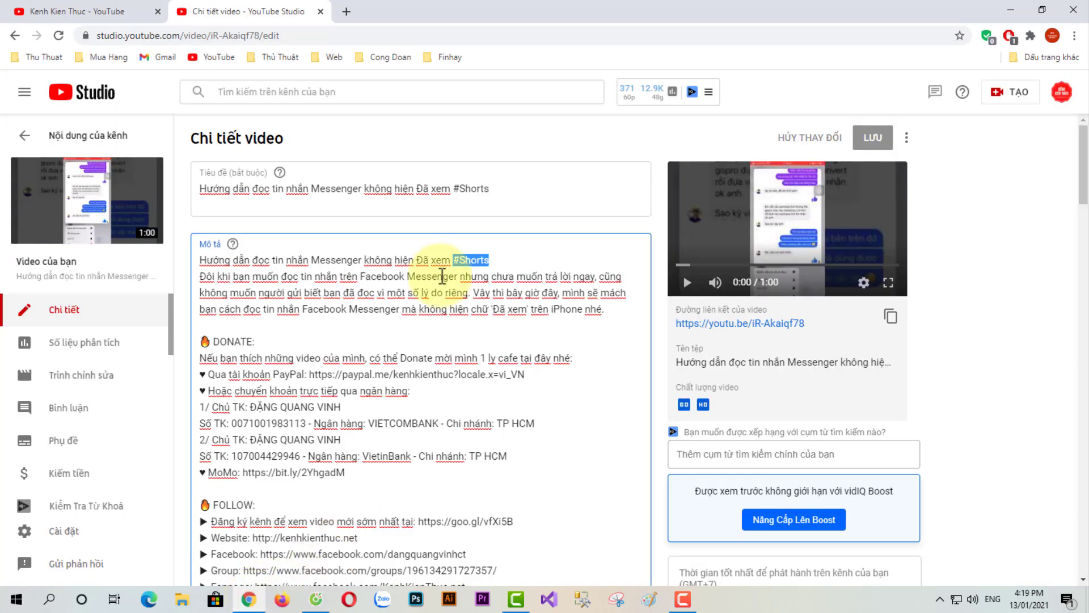
{"action": "left_click", "coordinate": [457, 189]}
{"action": "left_click_drag", "start_coordinate": [454, 188], "coordinate": [503, 187]}
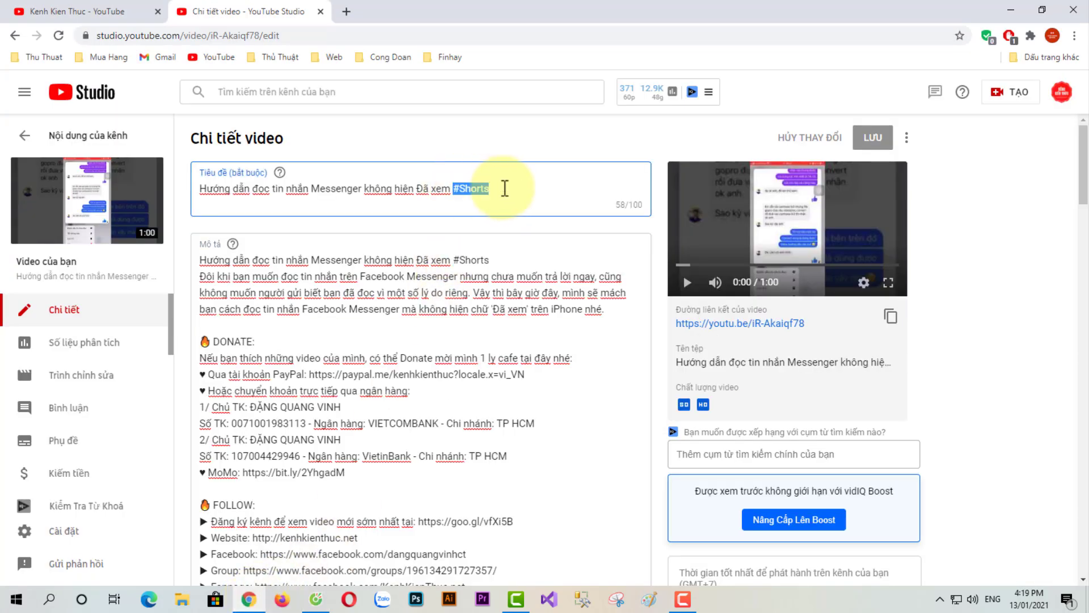
{"action": "right_click", "coordinate": [475, 188]}
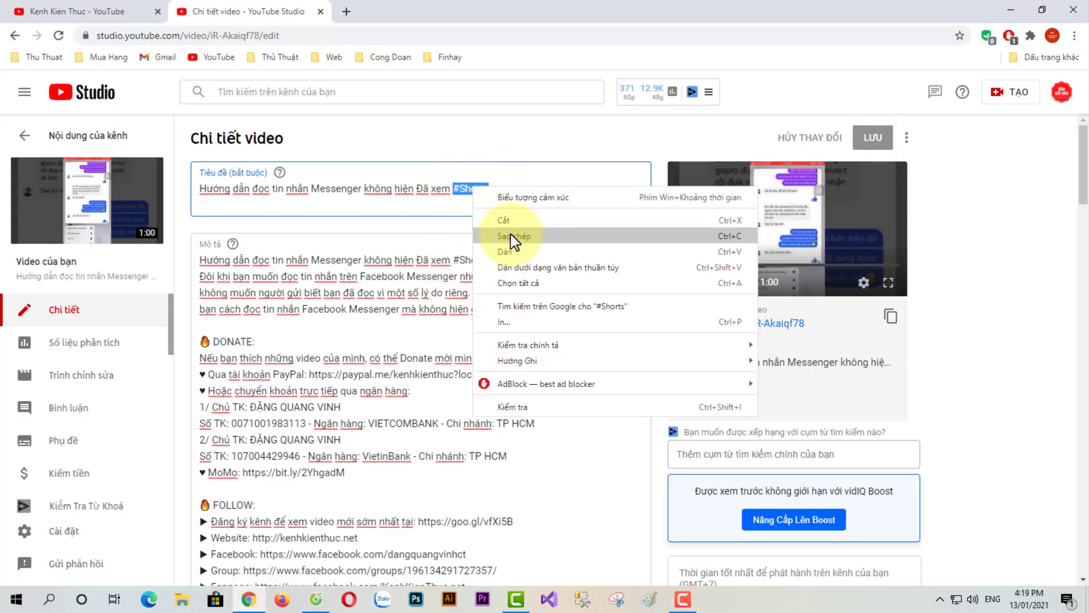
{"action": "left_click", "coordinate": [508, 236]}
Step: Return to Cốc Cốc, append #Shorts to the title "YouTube ngan" and dismiss the spelling suggestion
{"action": "left_click", "coordinate": [318, 602]}
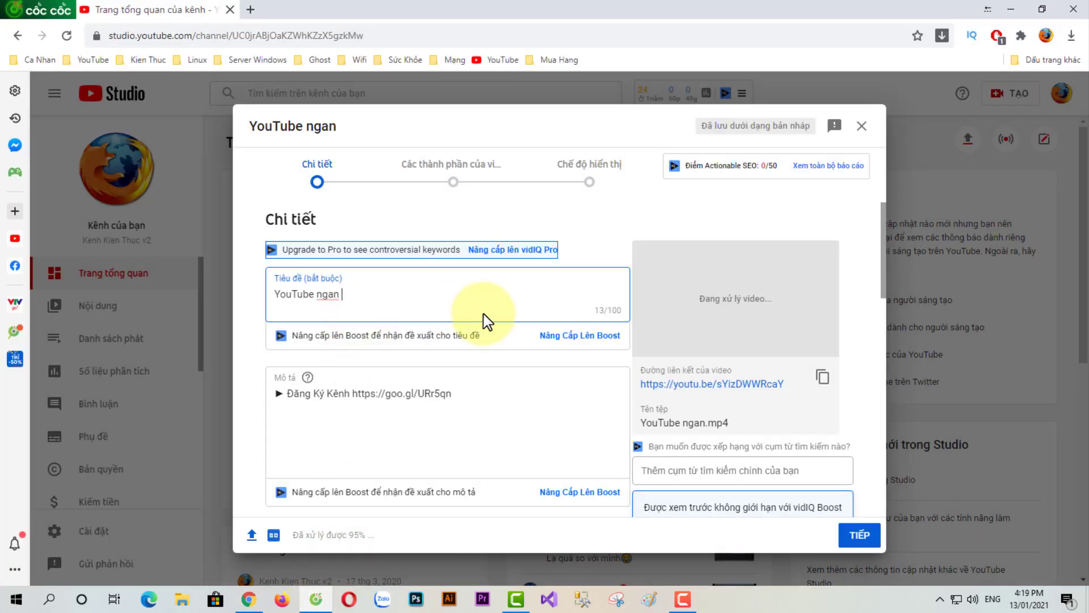
{"action": "key", "text": "ctrl+v"}
{"action": "left_click", "coordinate": [331, 294]}
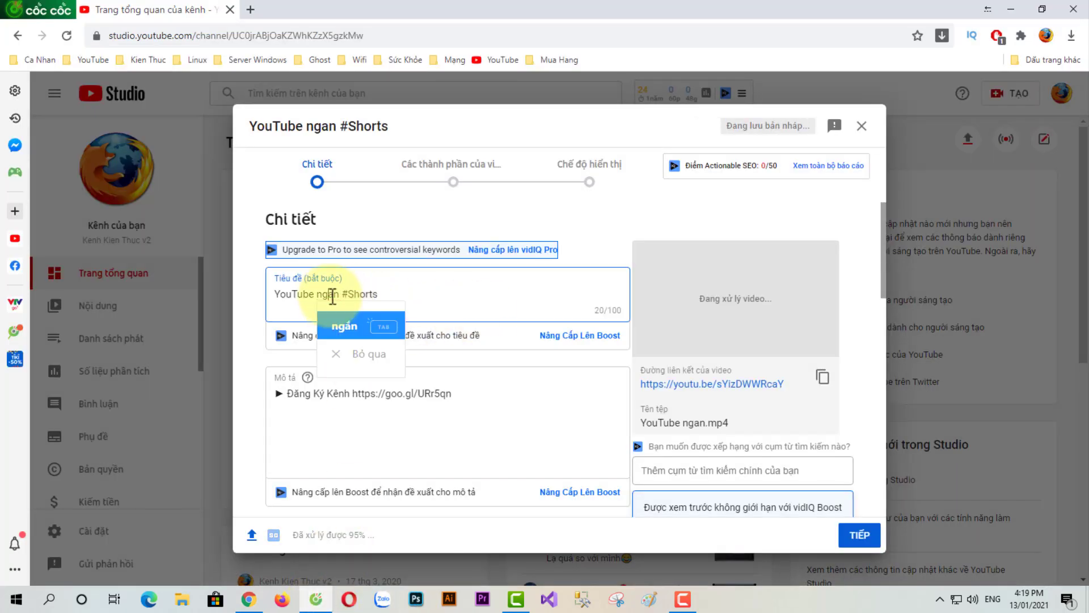
{"action": "left_click", "coordinate": [353, 352]}
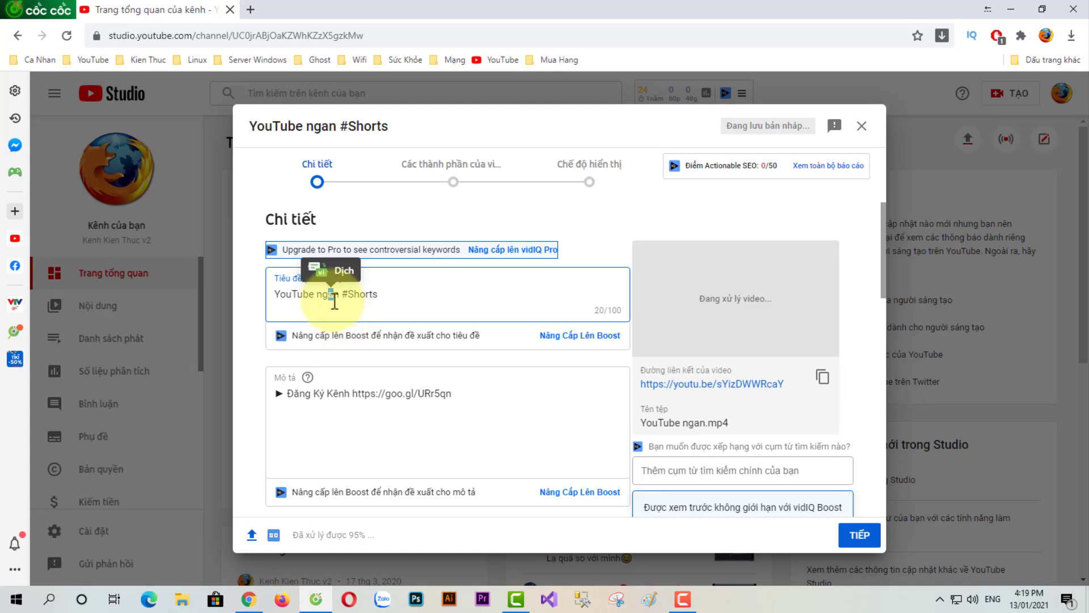
Step: Correct the title to "YouTube ngắn #Shorts" and copy it onto a new first line of the description
{"action": "left_click_drag", "start_coordinate": [322, 290], "coordinate": [329, 292]}
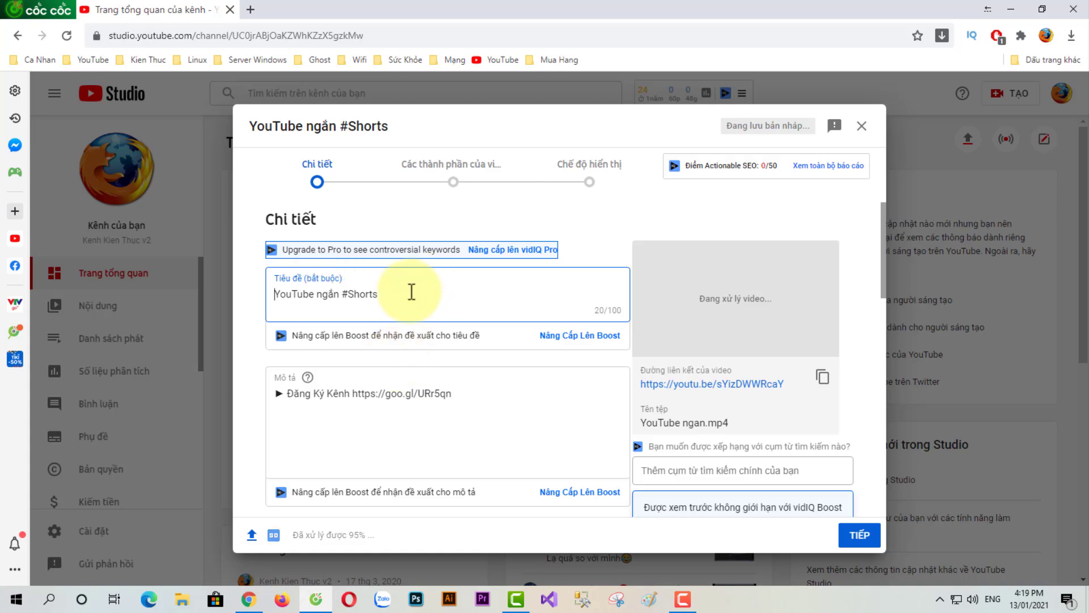
{"action": "left_click_drag", "start_coordinate": [389, 295], "coordinate": [280, 292]}
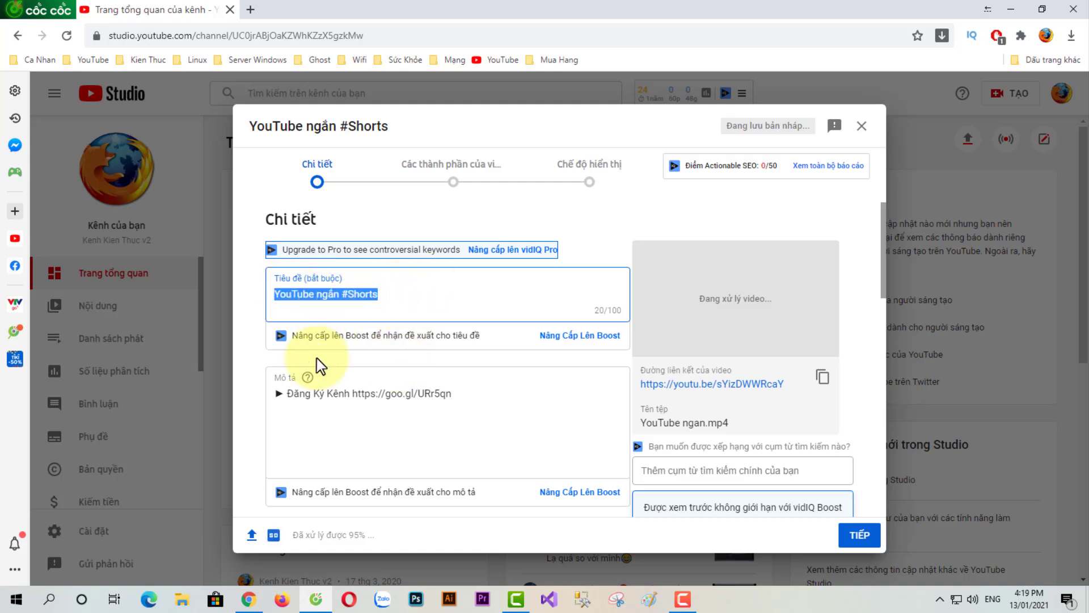
{"action": "left_click", "coordinate": [274, 391]}
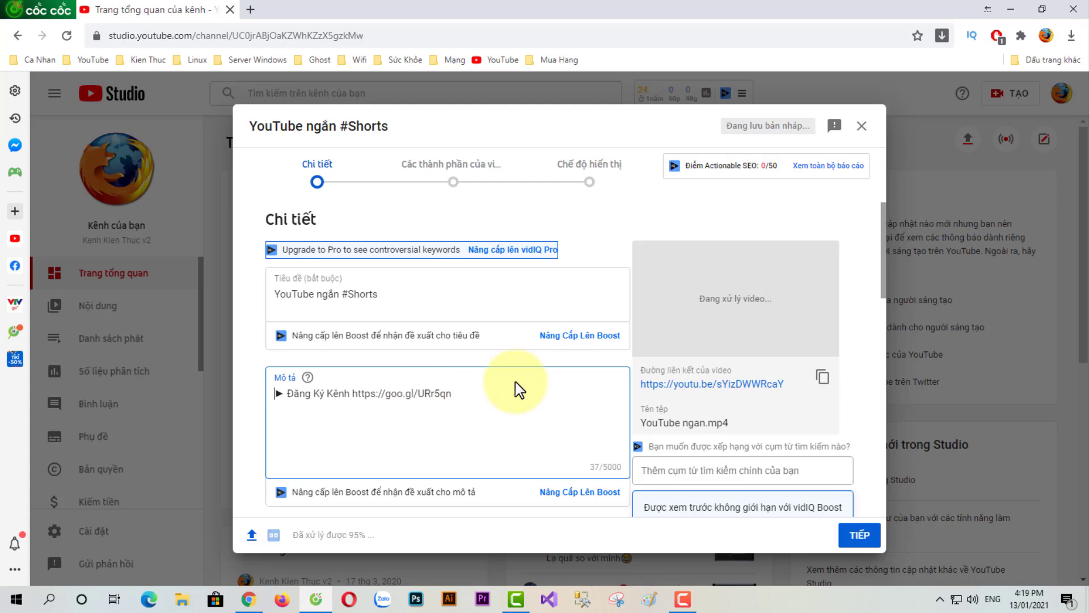
{"action": "key", "text": "Return"}
{"action": "key", "text": "Up"}
{"action": "key", "text": "ctrl+v"}
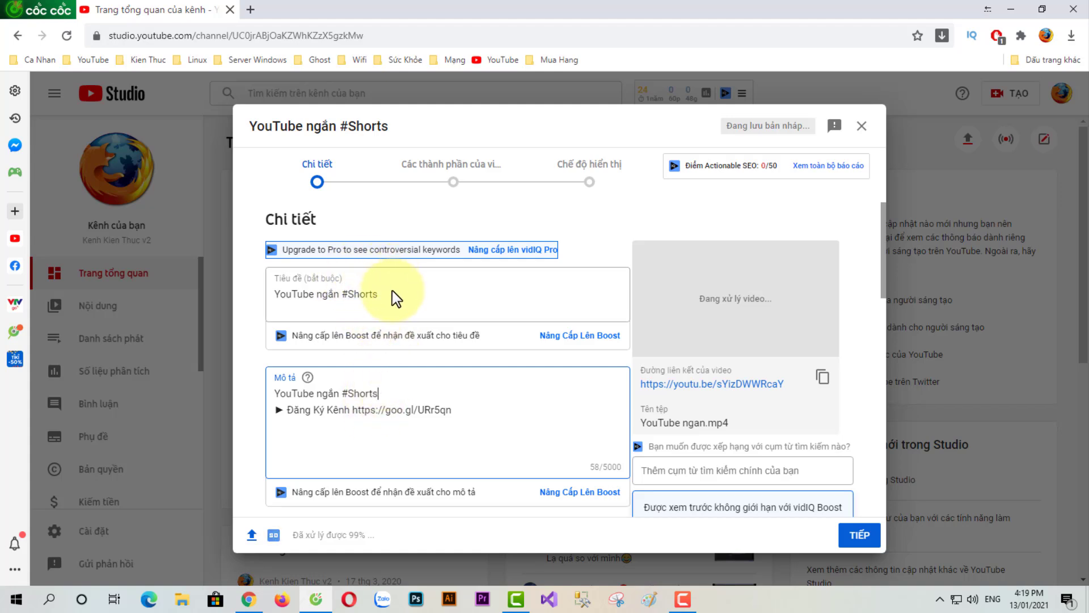
Step: Review the #Shorts hashtag in the title and the description, thumbnail, playlist and audience settings of the upload
{"action": "left_click", "coordinate": [345, 294]}
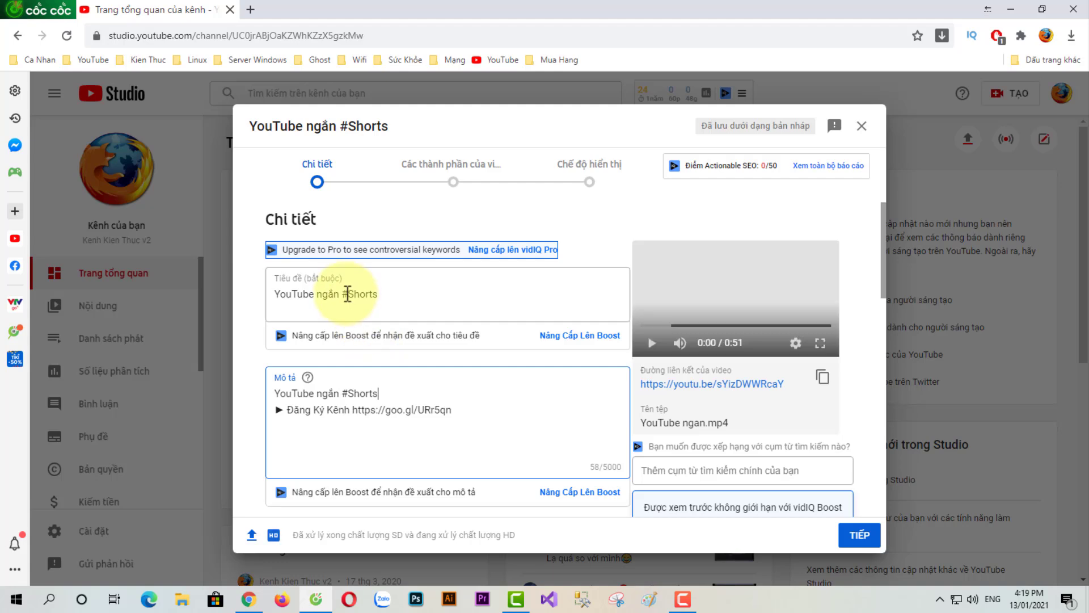
{"action": "double_click", "coordinate": [367, 293]}
{"action": "left_click", "coordinate": [409, 294]}
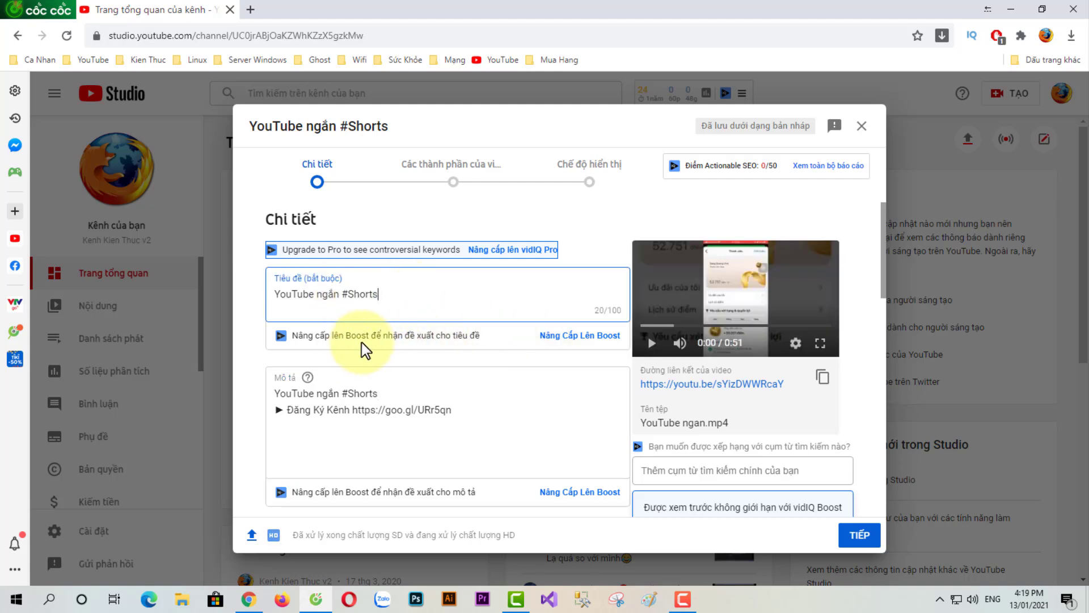
{"action": "scroll", "coordinate": [366, 346], "scroll_direction": "down", "scroll_amount": 3}
{"action": "scroll", "coordinate": [391, 374], "scroll_direction": "up", "scroll_amount": 1}
{"action": "scroll", "coordinate": [317, 346], "scroll_direction": "down", "scroll_amount": 1}
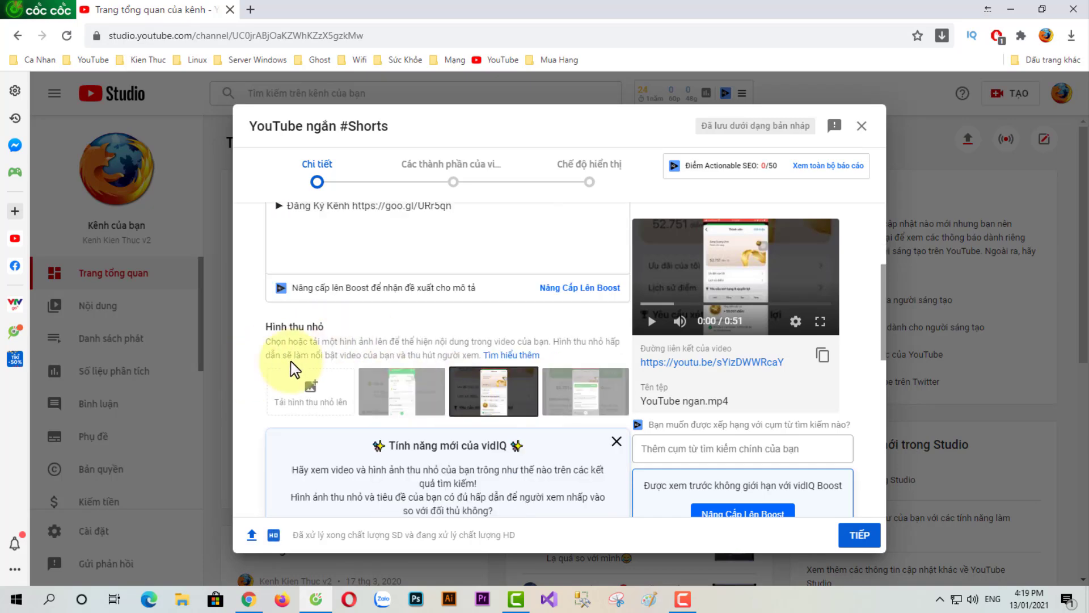
{"action": "scroll", "coordinate": [422, 400], "scroll_direction": "down", "scroll_amount": 10}
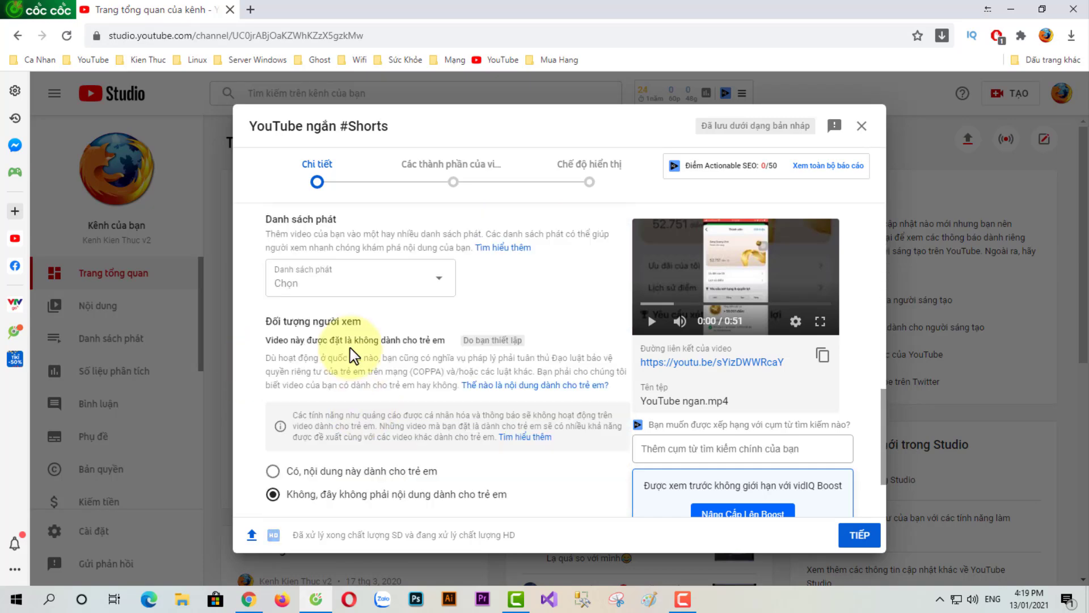
{"action": "scroll", "coordinate": [448, 409], "scroll_direction": "up", "scroll_amount": 12}
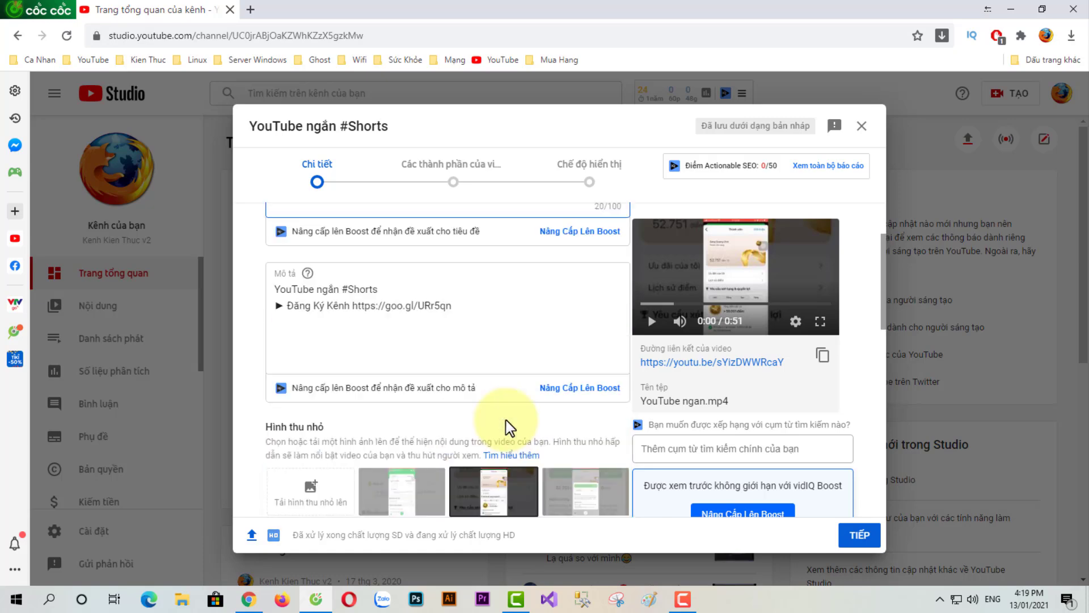
{"action": "scroll", "coordinate": [648, 321], "scroll_direction": "down", "scroll_amount": 3}
Step: Publish the video as Công khai (public) without end screen or cards, and reload the channel dashboard to check it
{"action": "left_click", "coordinate": [856, 535]}
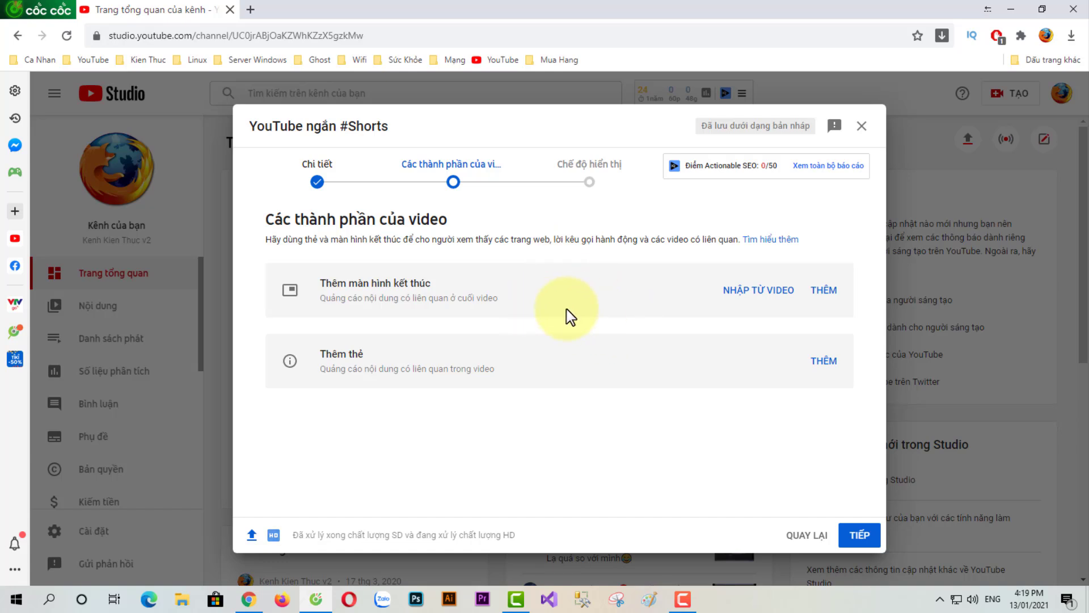
{"action": "left_click", "coordinate": [860, 541]}
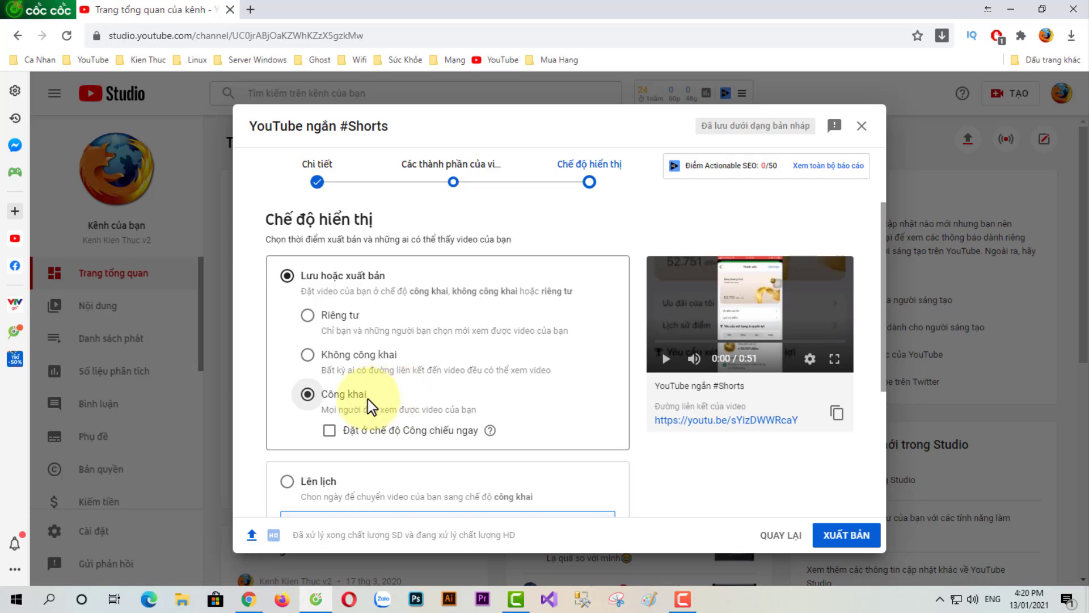
{"action": "left_click", "coordinate": [849, 538]}
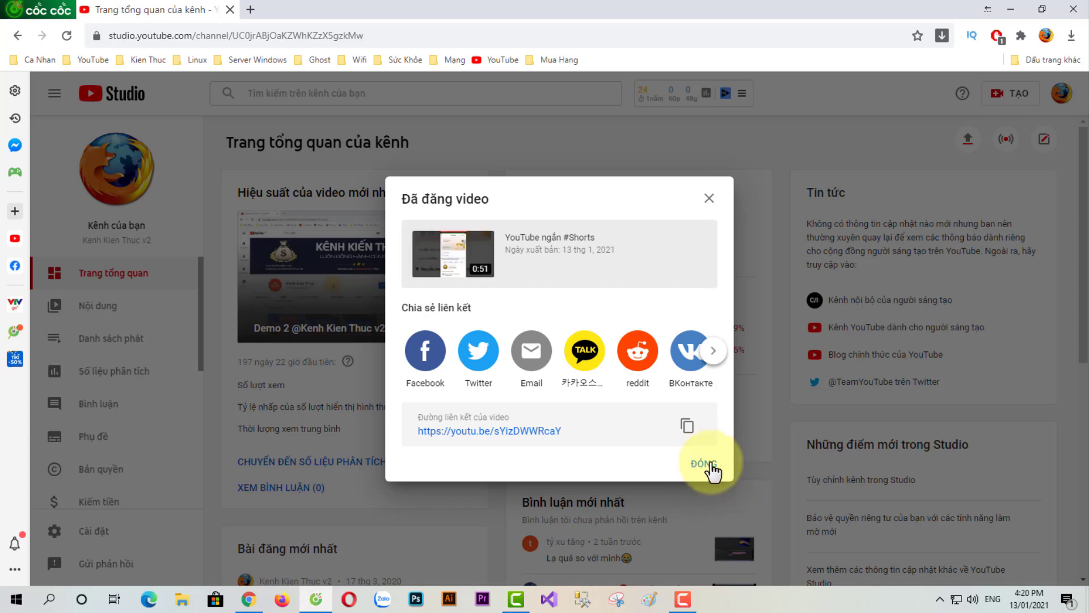
{"action": "left_click", "coordinate": [704, 464]}
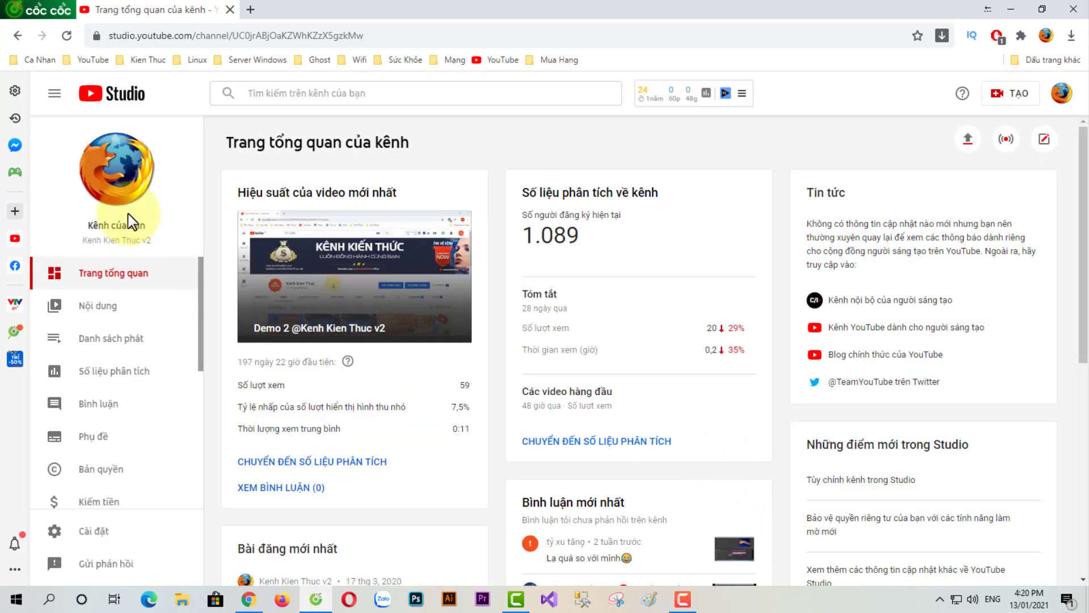
{"action": "left_click", "coordinate": [66, 36]}
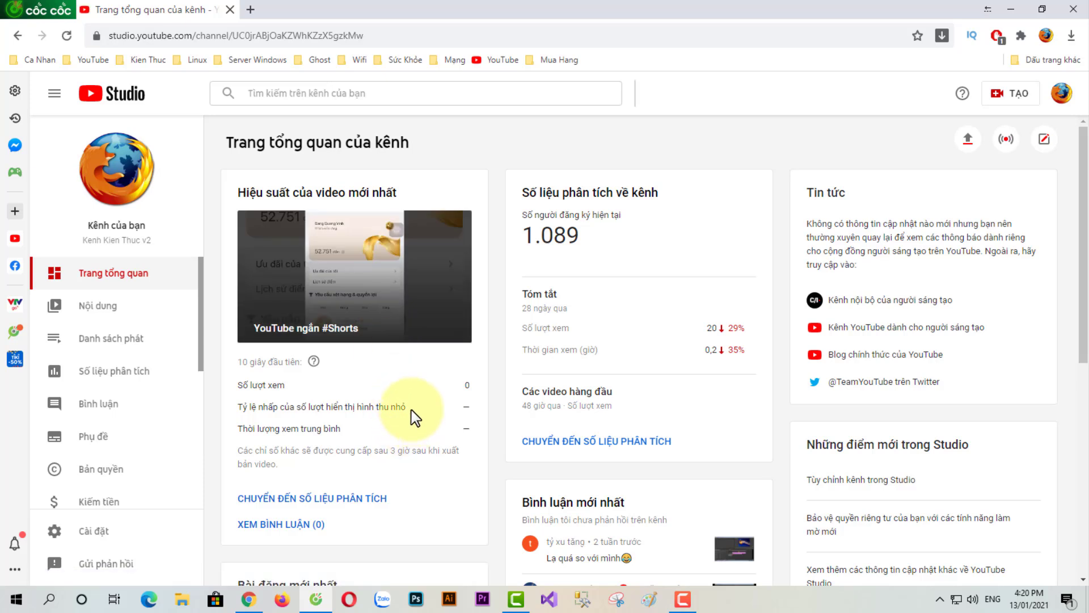
{"action": "mouse_move", "coordinate": [313, 363]}
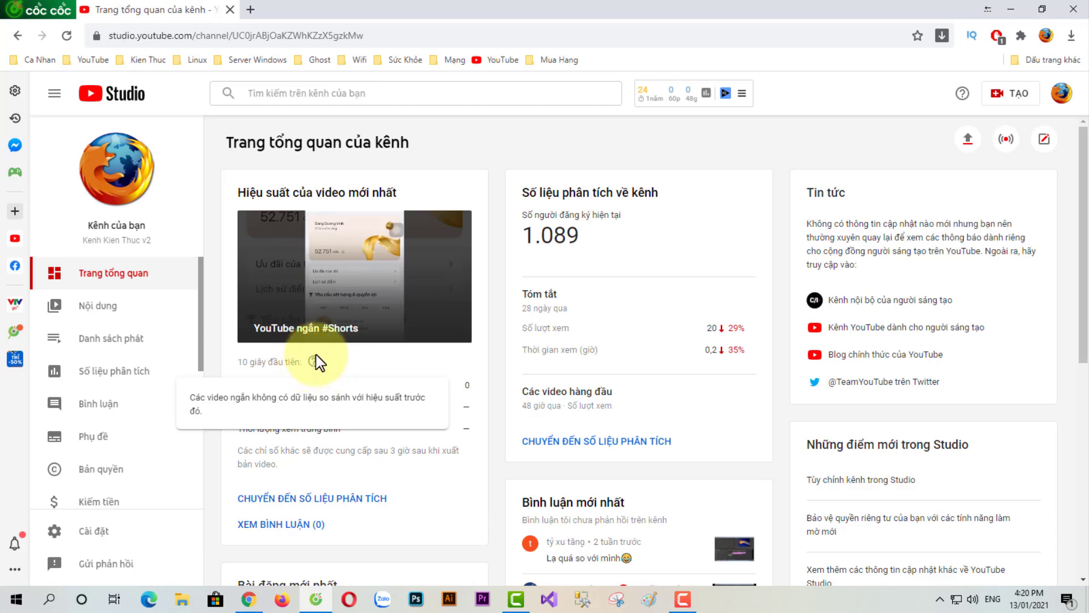
Step: Switch to Chrome and examine the existing #Shorts video's monetization settings, analytics overview and revenue figures, including revenue per thousand views
{"action": "left_click", "coordinate": [249, 599]}
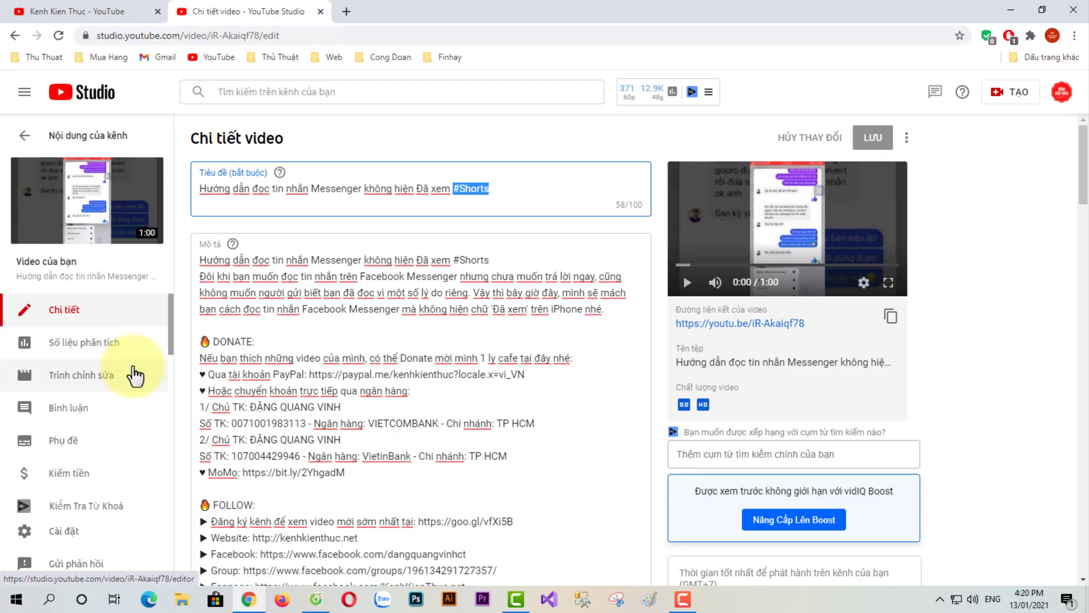
{"action": "left_click", "coordinate": [78, 478]}
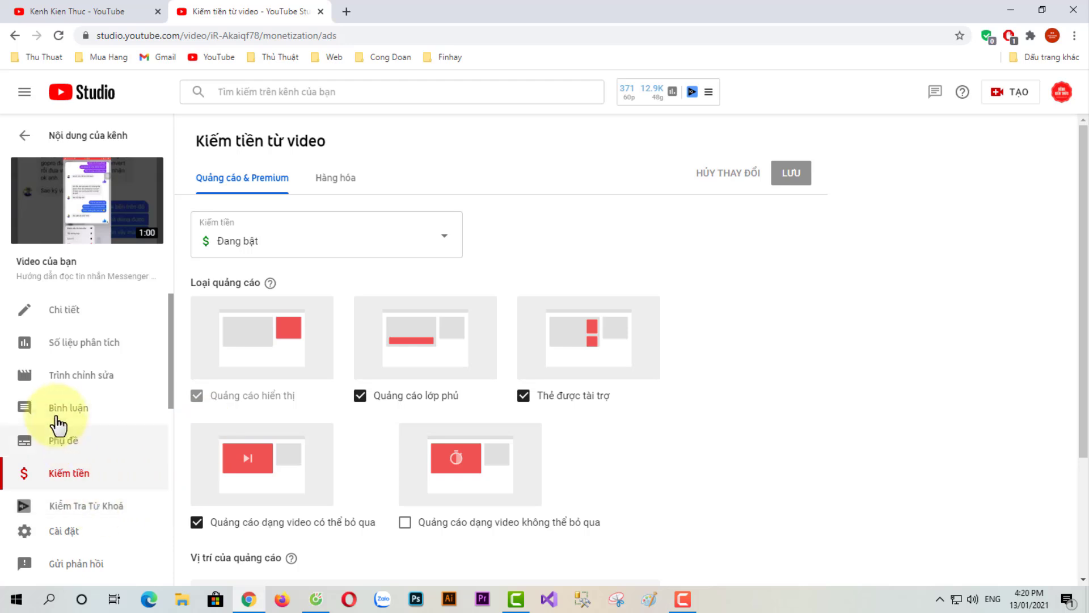
{"action": "left_click", "coordinate": [61, 349]}
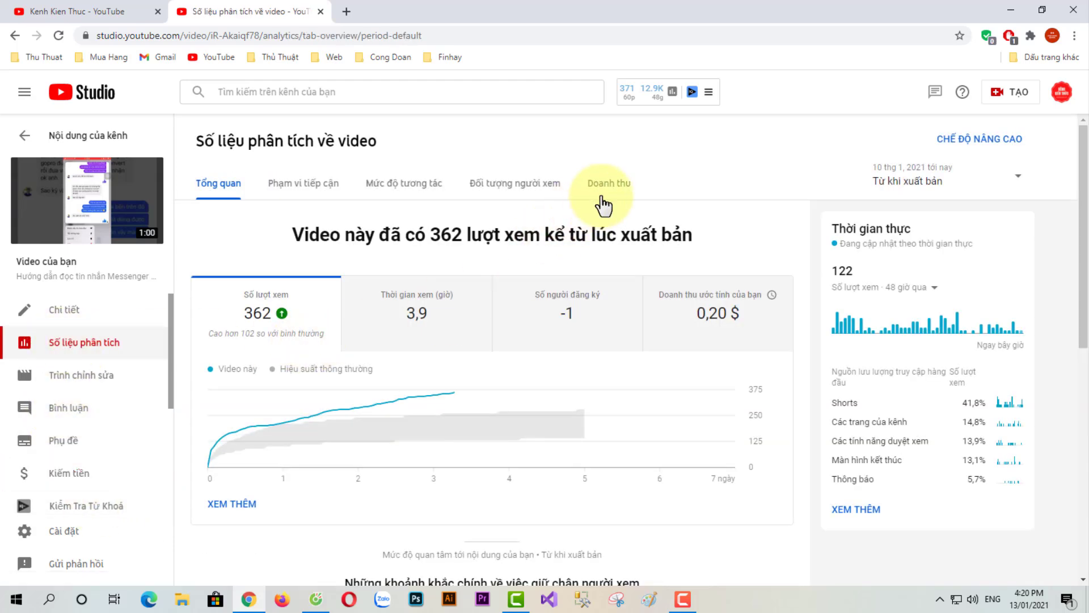
{"action": "left_click", "coordinate": [603, 187]}
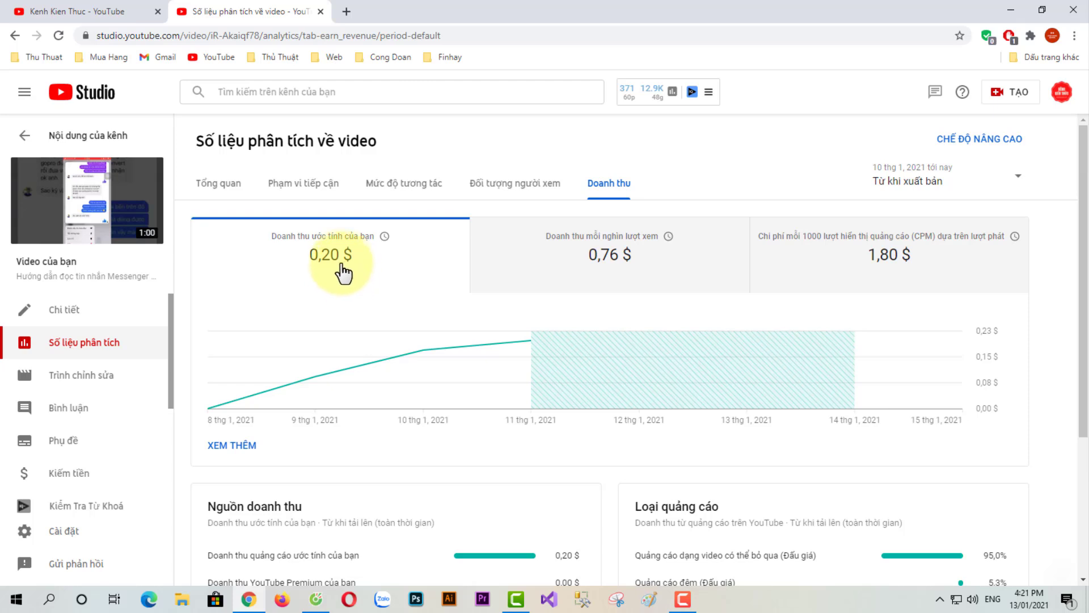
{"action": "mouse_move", "coordinate": [348, 276]}
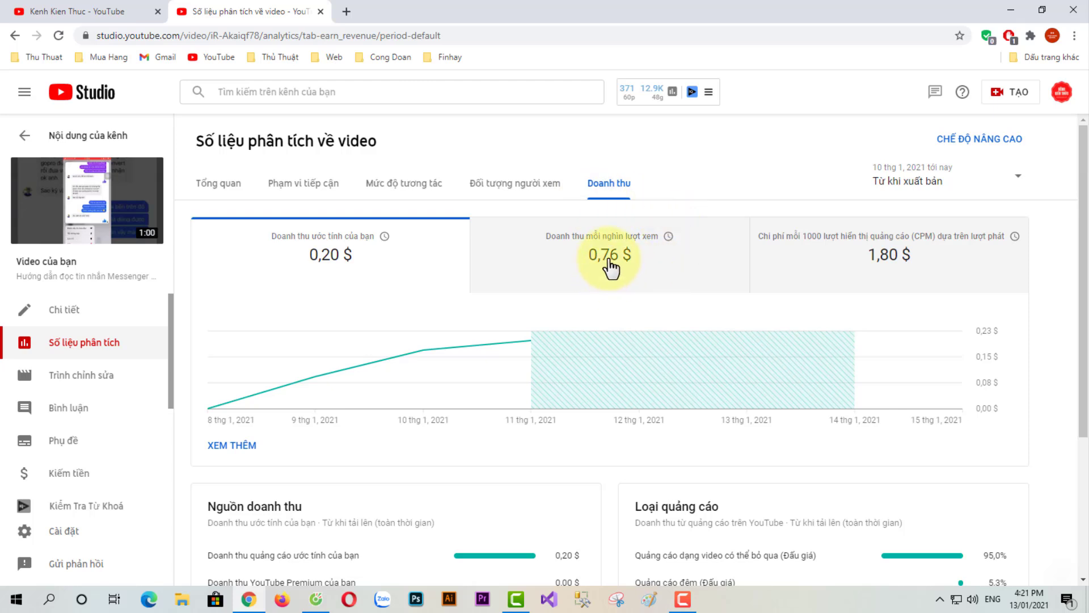
{"action": "mouse_move", "coordinate": [623, 263]}
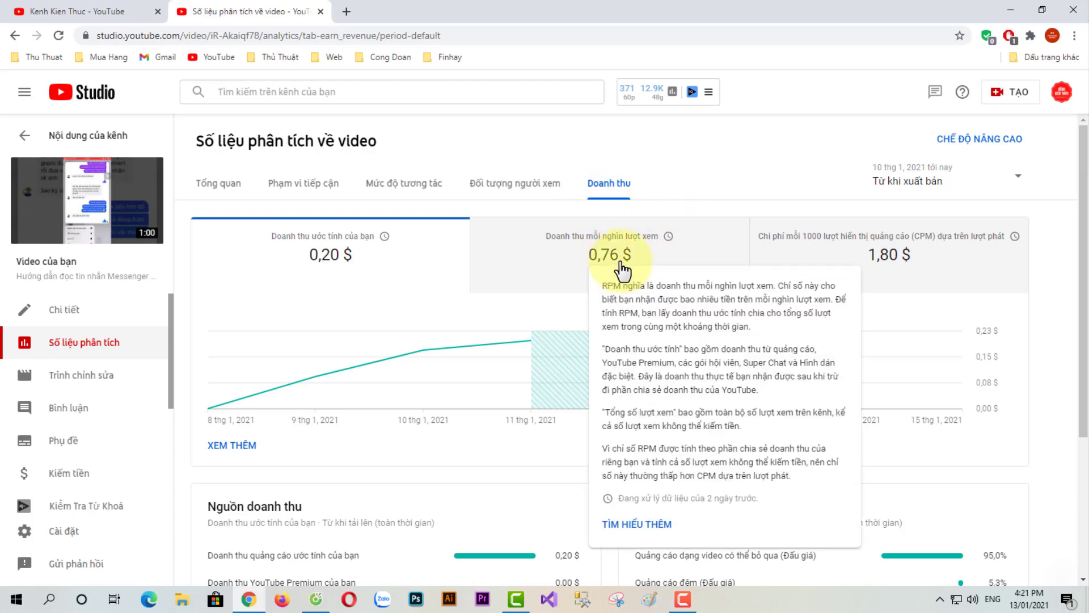